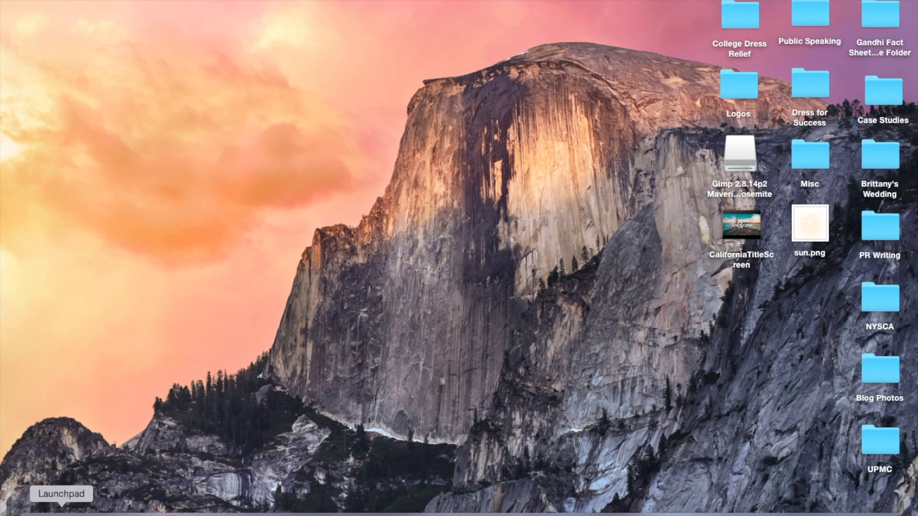
# Scroll down the Google Fonts directory to the Lora and Ubuntu cards
pyautogui.click(61, 514)
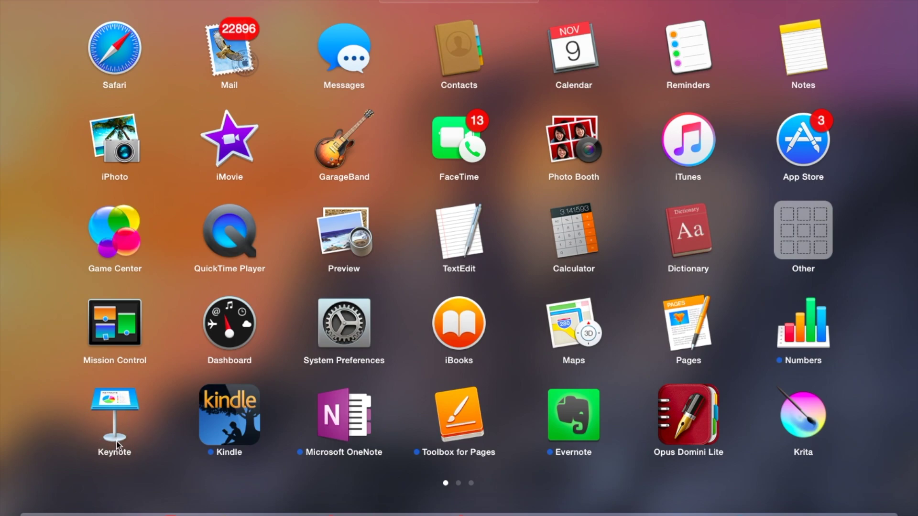
pyautogui.click(135, 454)
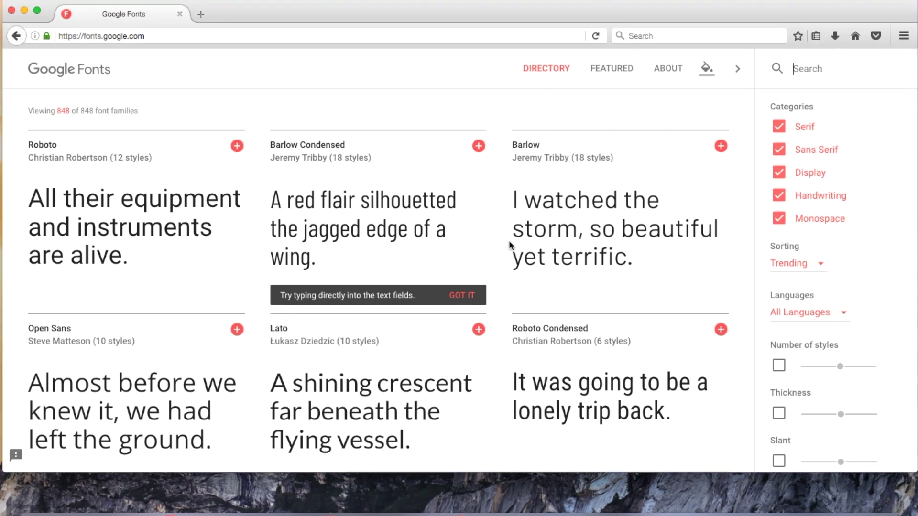
pyautogui.moveTo(470, 199)
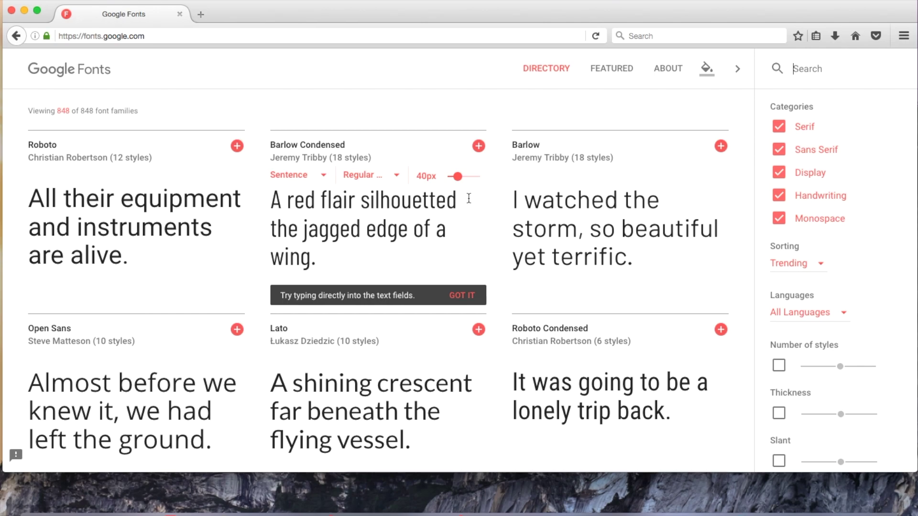
pyautogui.scroll(-1, 334, 246)
pyautogui.scroll(-10, 335, 248)
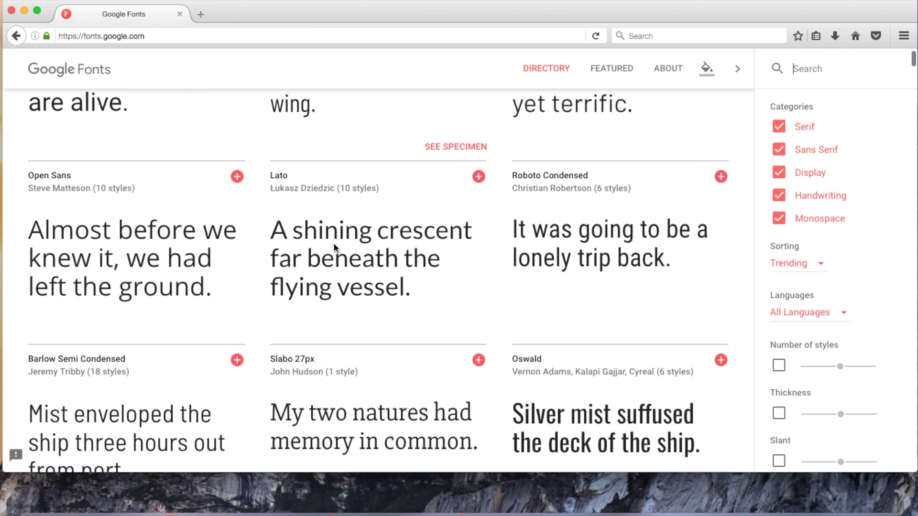
pyautogui.scroll(-6, 336, 249)
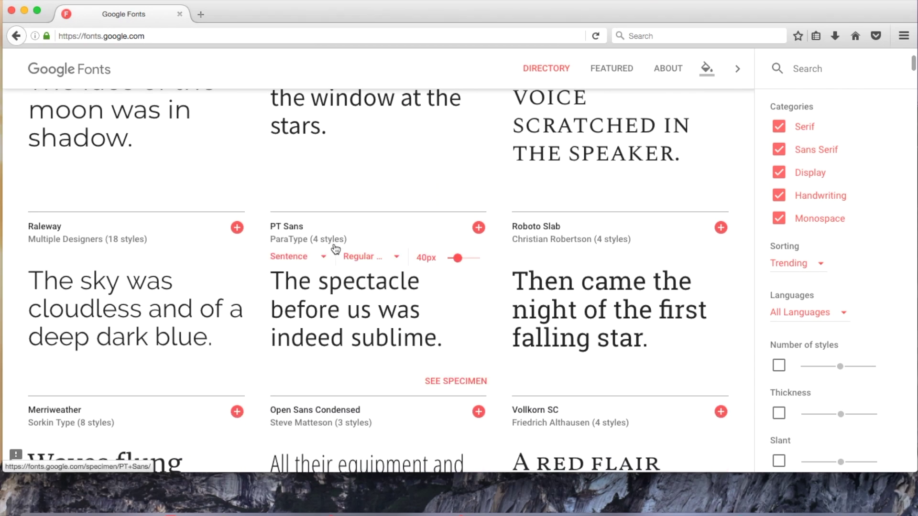
pyautogui.scroll(-10, 334, 246)
pyautogui.moveTo(335, 247)
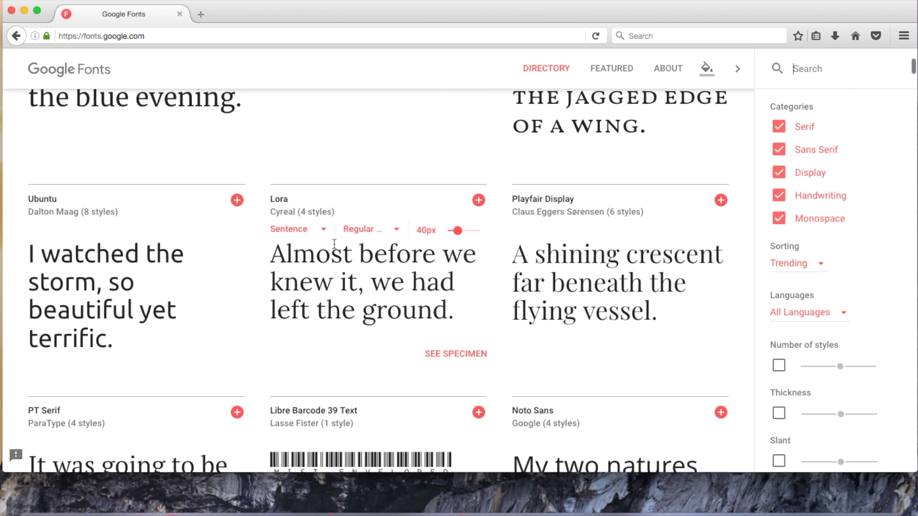
# Add Lora and Ubuntu to the selection and expand the selected families panel
pyautogui.click(479, 200)
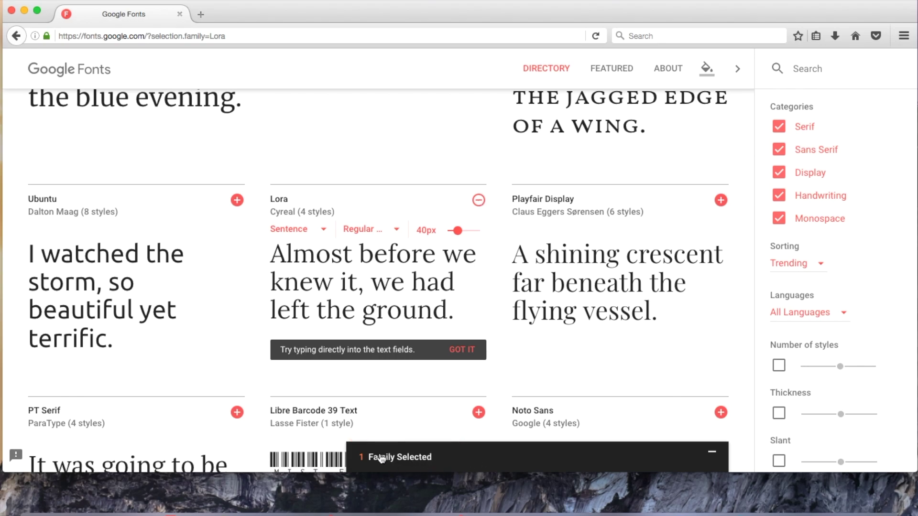
pyautogui.click(237, 200)
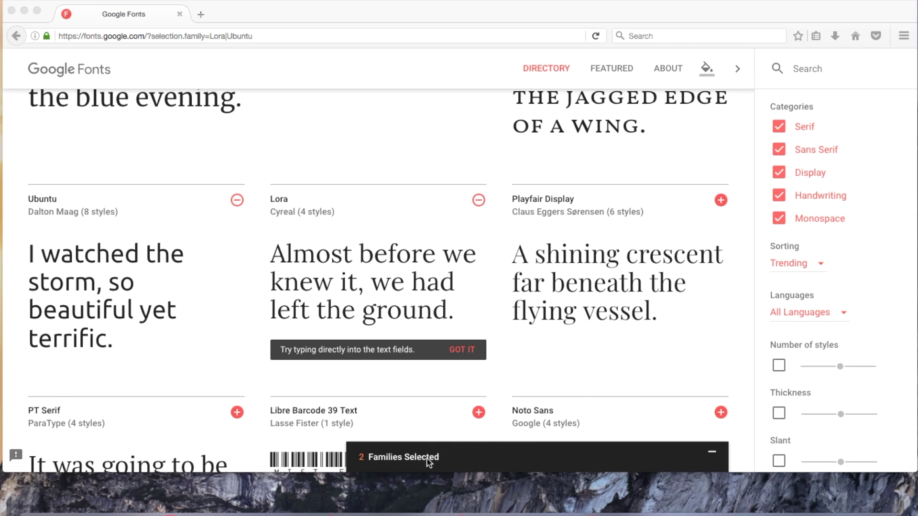
pyautogui.click(440, 461)
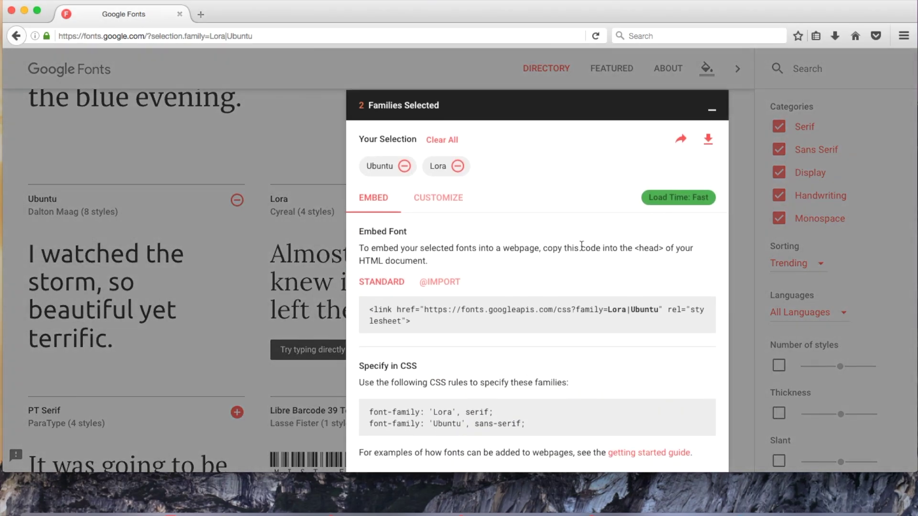
# Download the Lora and Ubuntu families as fonts.zip and unpack it with Archive Utility
pyautogui.click(707, 139)
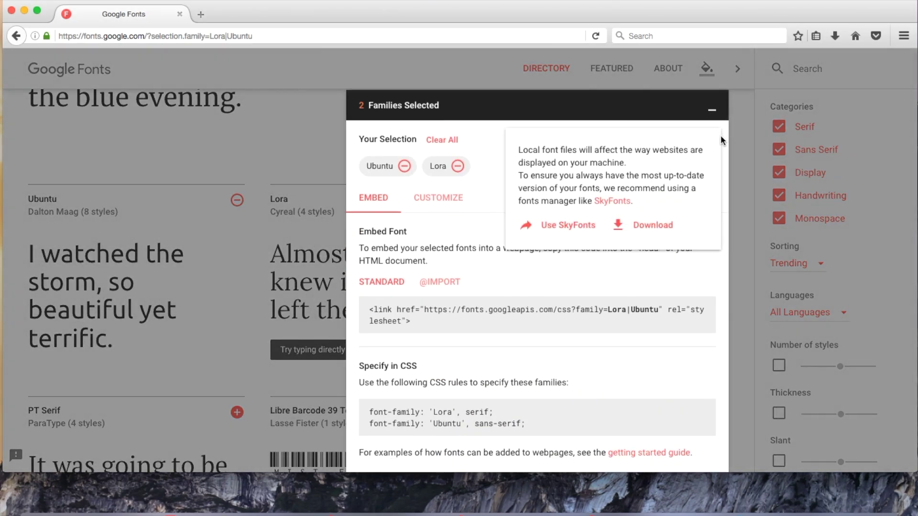
pyautogui.click(646, 224)
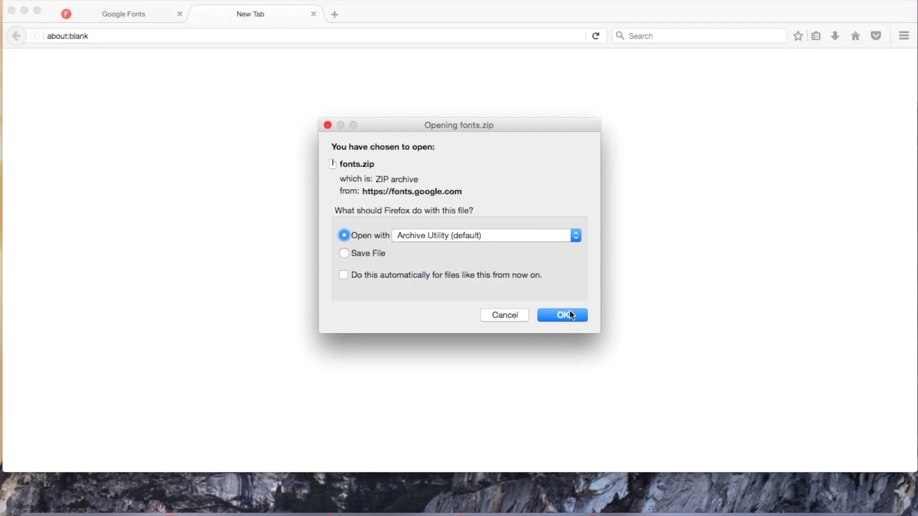
pyautogui.click(563, 315)
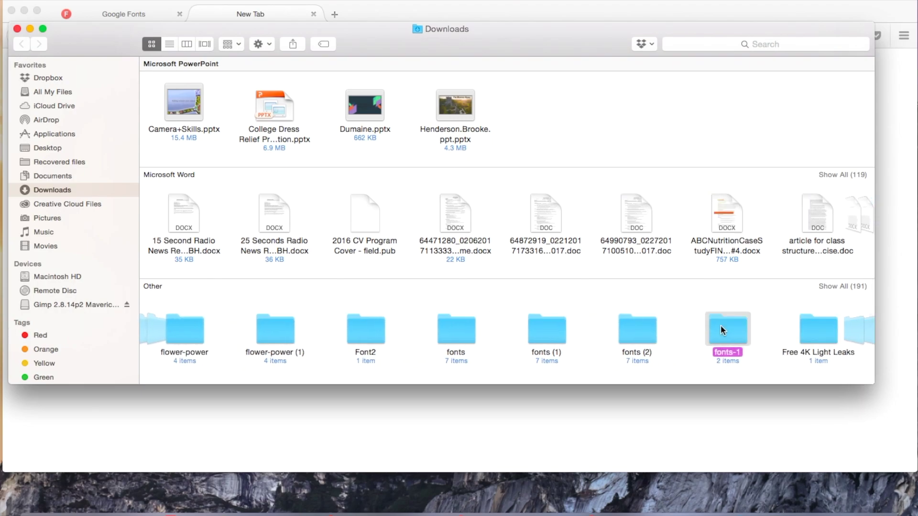
# Open fonts-1 > Lora in Finder and install Lora-Bold.ttf through Font Book
pyautogui.doubleClick(726, 330)
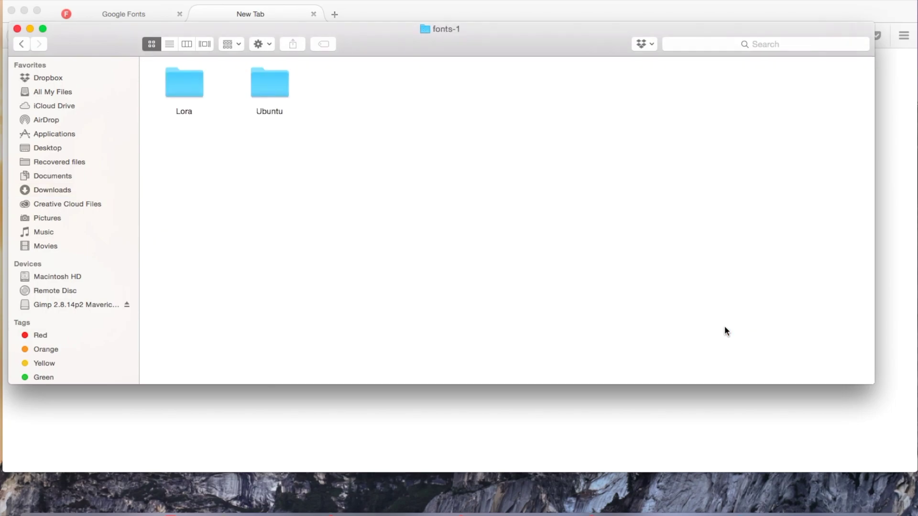
pyautogui.doubleClick(184, 86)
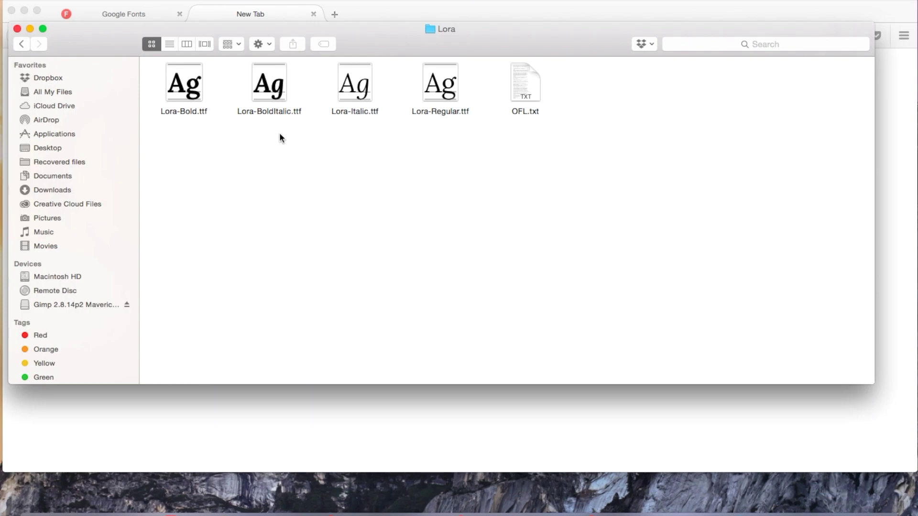
pyautogui.doubleClick(199, 83)
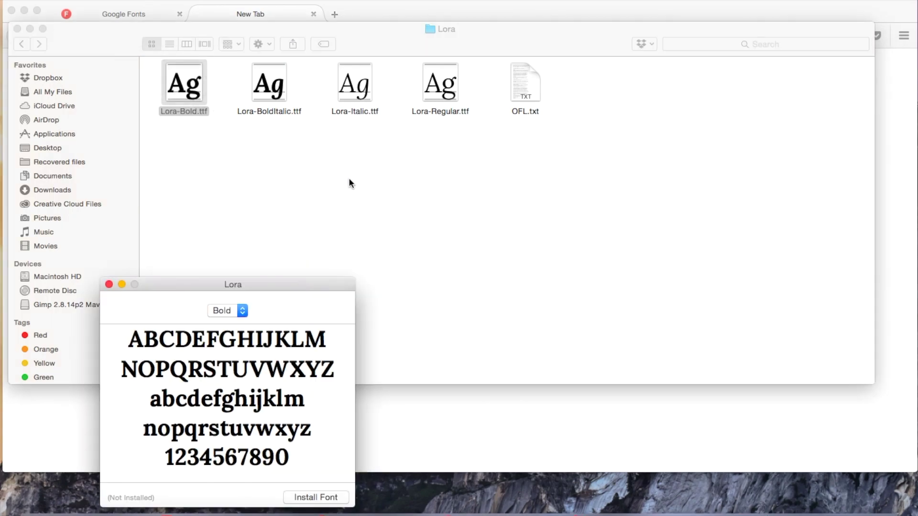
pyautogui.moveTo(288, 285); pyautogui.dragTo(375, 146)
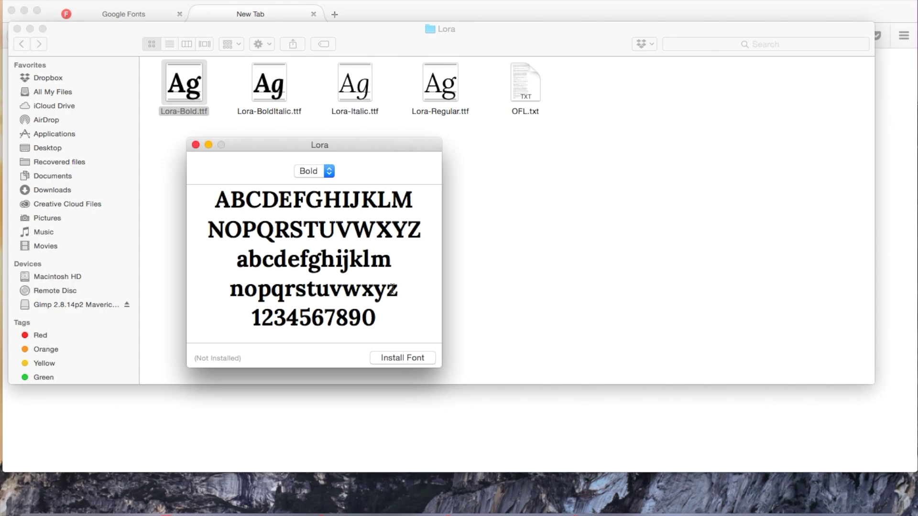
pyautogui.click(426, 359)
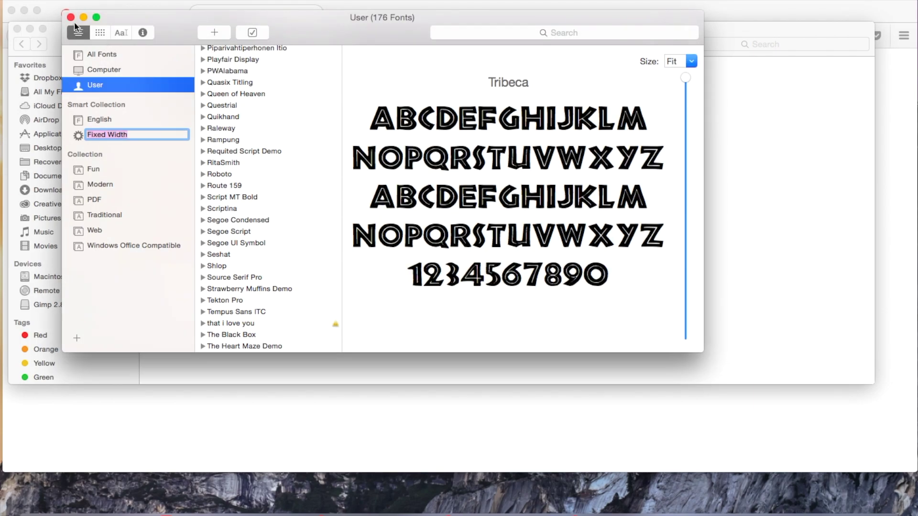
pyautogui.press('super+q')
# Install the Lora Bold Italic, Italic and Regular font files, quitting Font Book after each
pyautogui.doubleClick(269, 83)
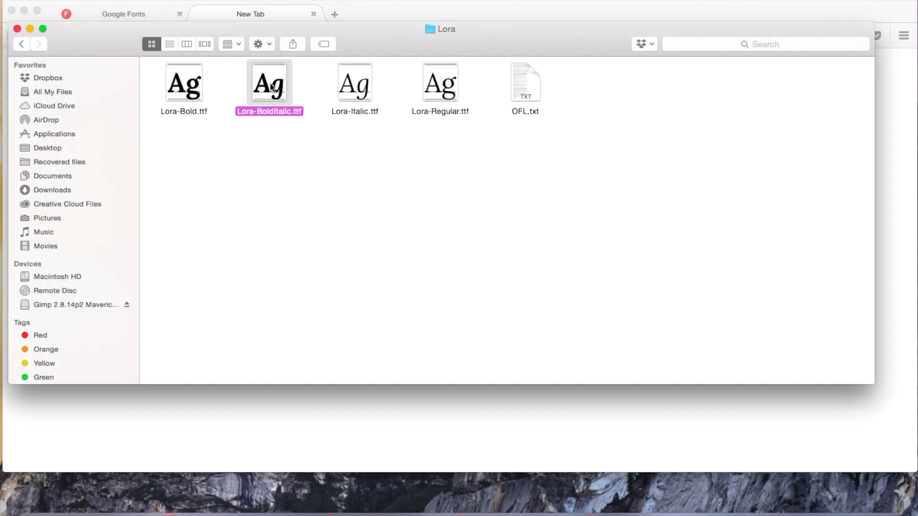
pyautogui.click(403, 373)
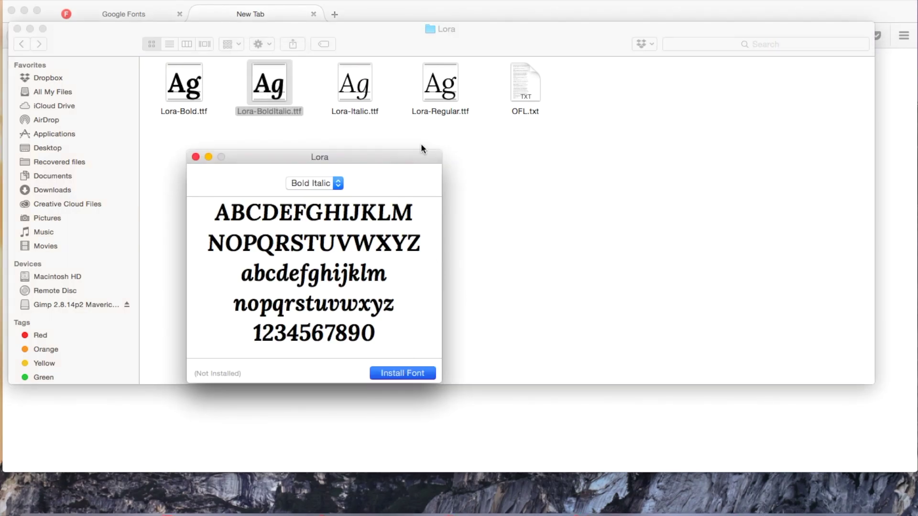
pyautogui.press('super+q')
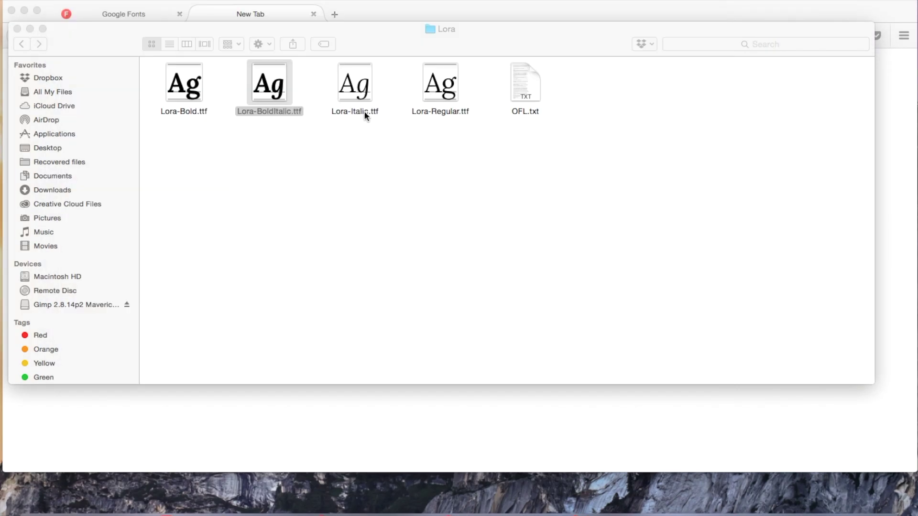
pyautogui.doubleClick(358, 94)
pyautogui.click(394, 384)
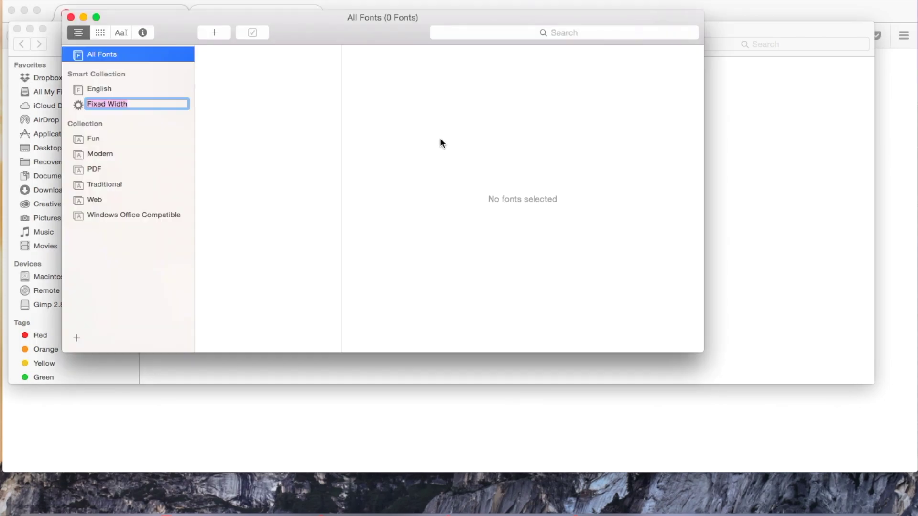
pyautogui.press('super+q')
pyautogui.doubleClick(425, 90)
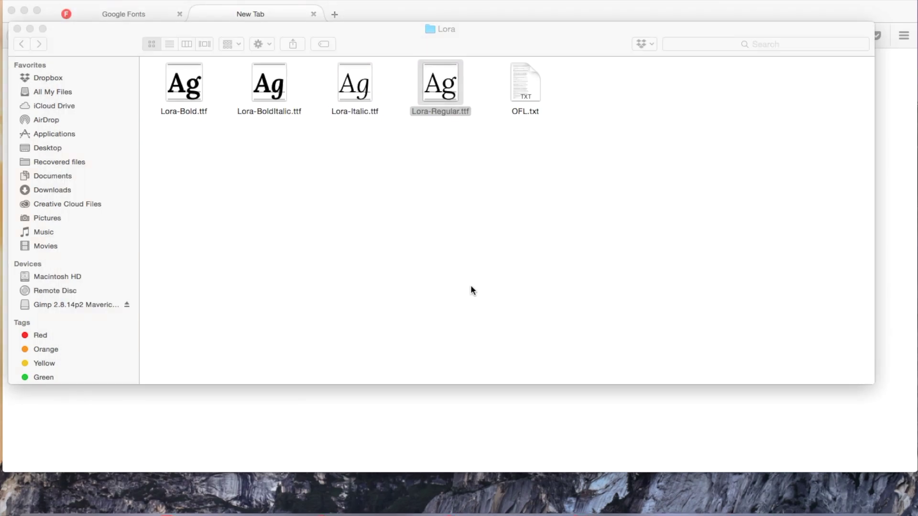
pyautogui.click(399, 397)
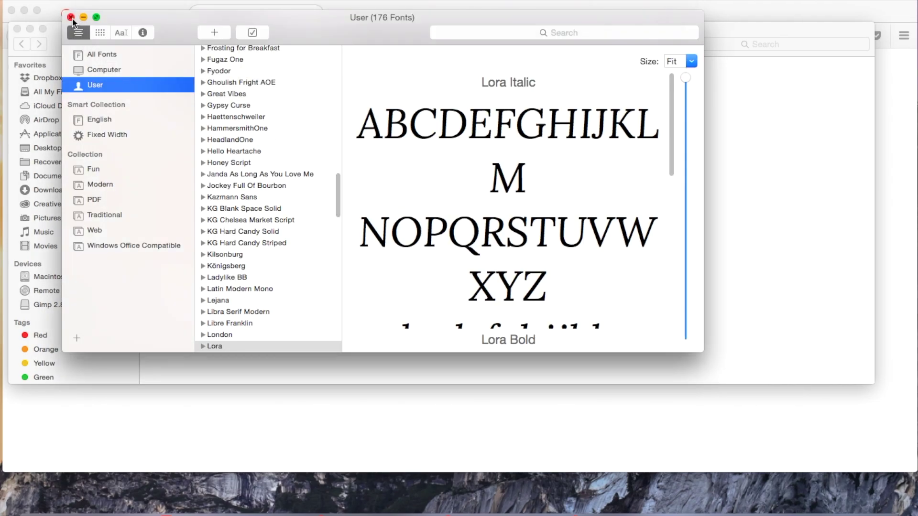
pyautogui.press('super+q')
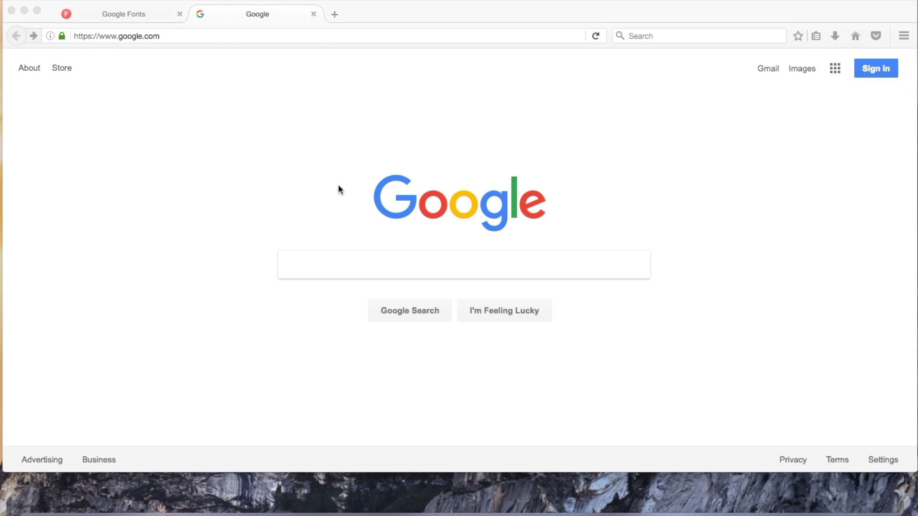
# Search Google Images for 'california backgrounds' and preview the sunset palm photo
pyautogui.click(376, 268)
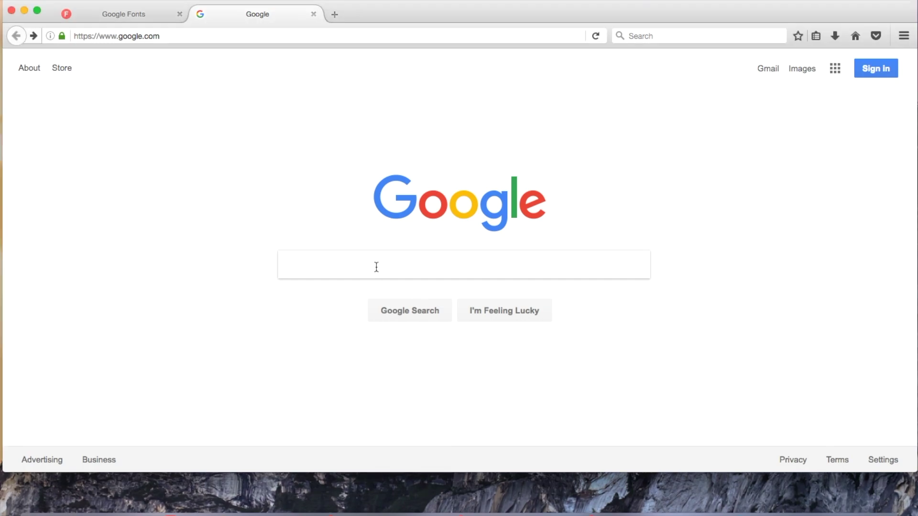
pyautogui.write('cal')
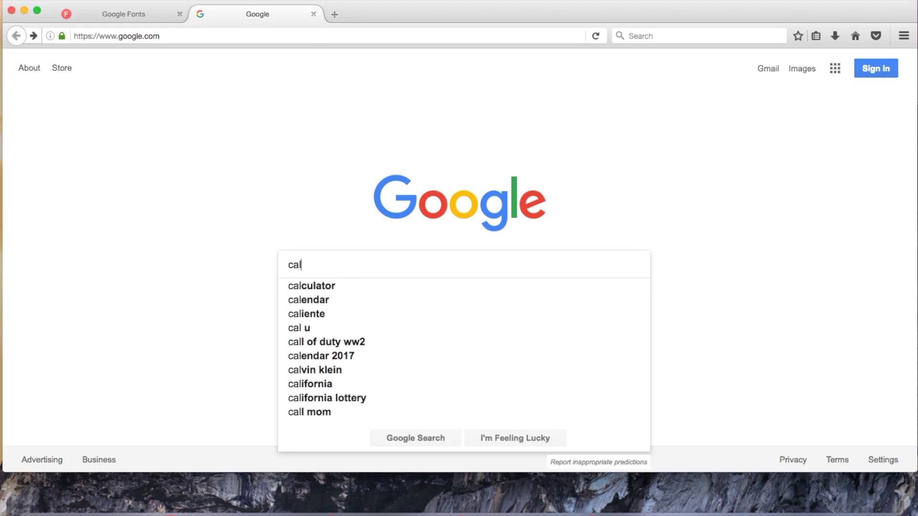
pyautogui.write('ifornia backgrounds')
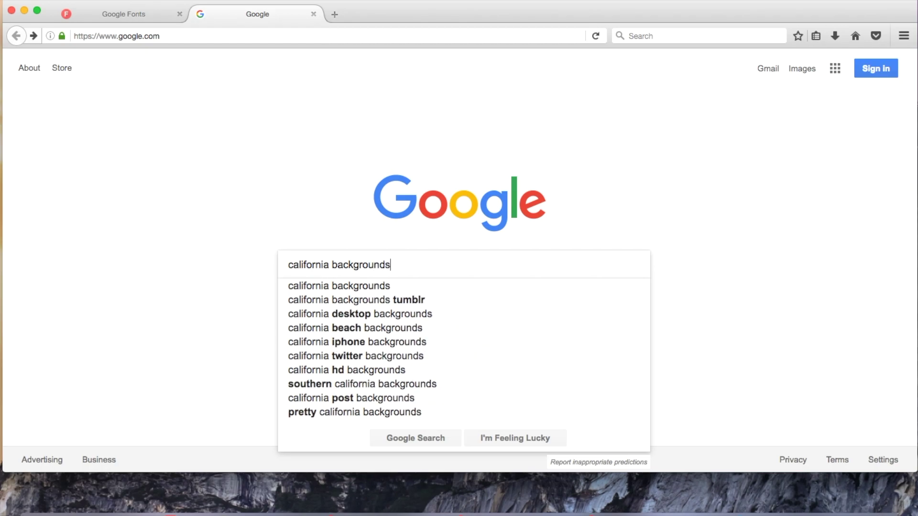
pyautogui.press('Return')
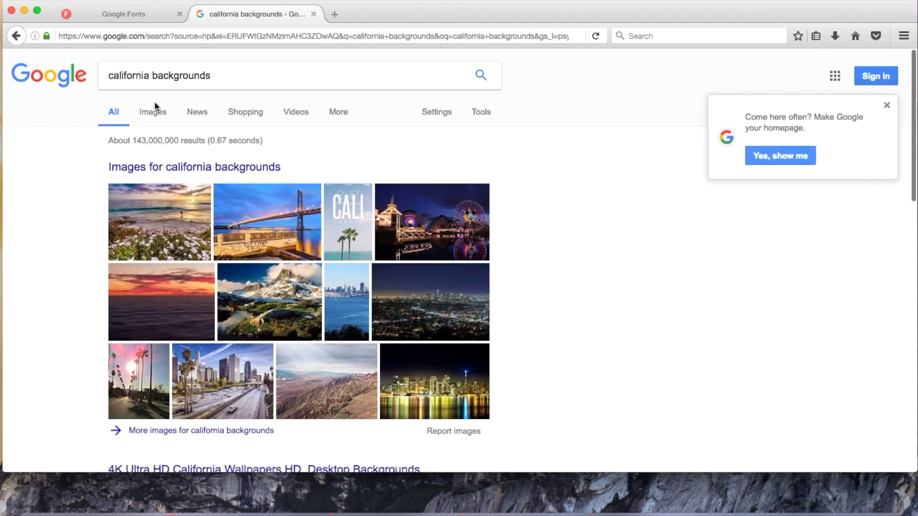
pyautogui.click(158, 117)
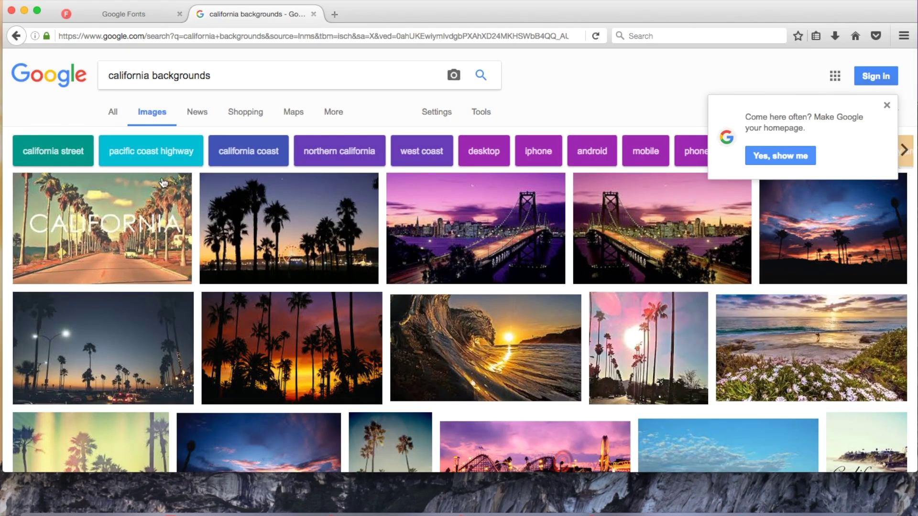
pyautogui.click(279, 334)
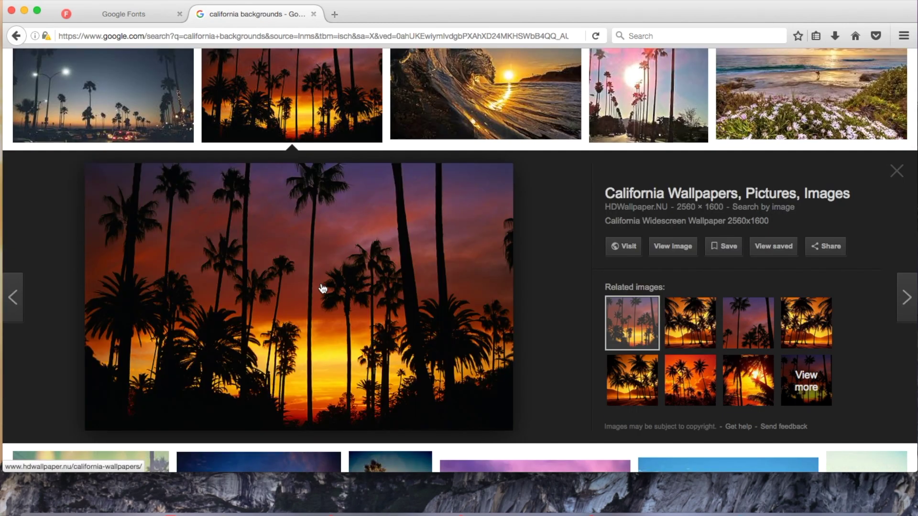
# Save the sunset palm photo to the Desktop as 'California Wallpaper'
pyautogui.rightClick(340, 276)
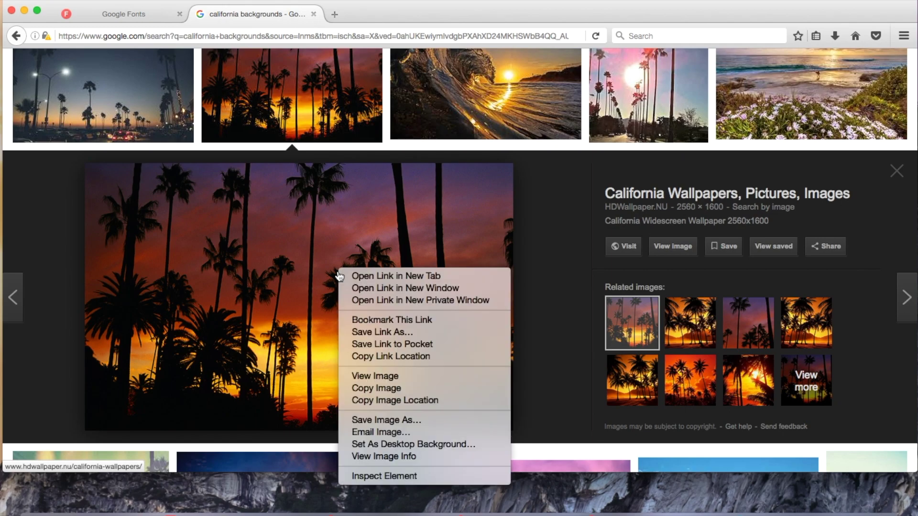
pyautogui.click(383, 421)
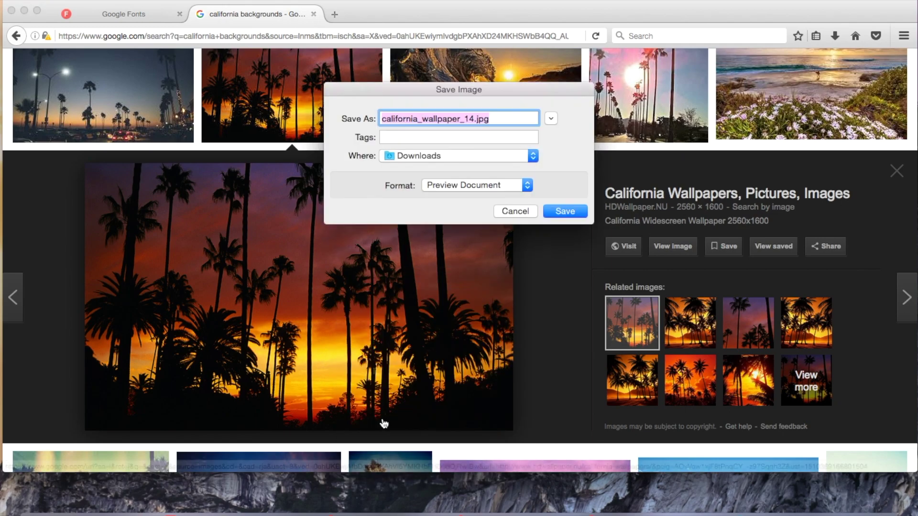
pyautogui.press('BackSpace')
pyautogui.write('California Wallpap')
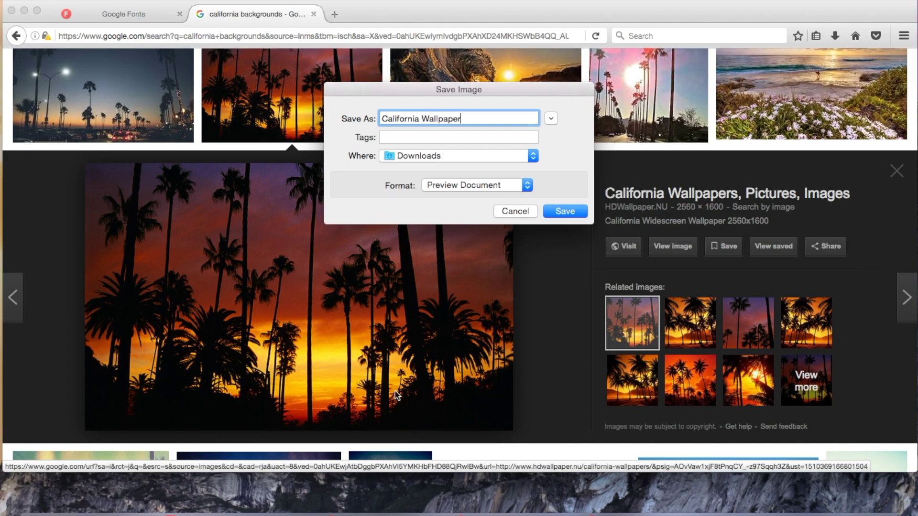
pyautogui.click(431, 157)
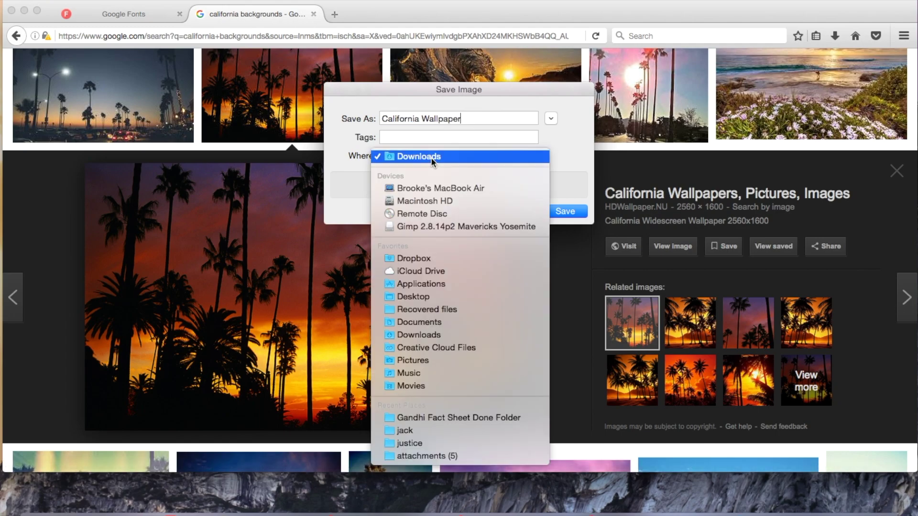
pyautogui.click(432, 296)
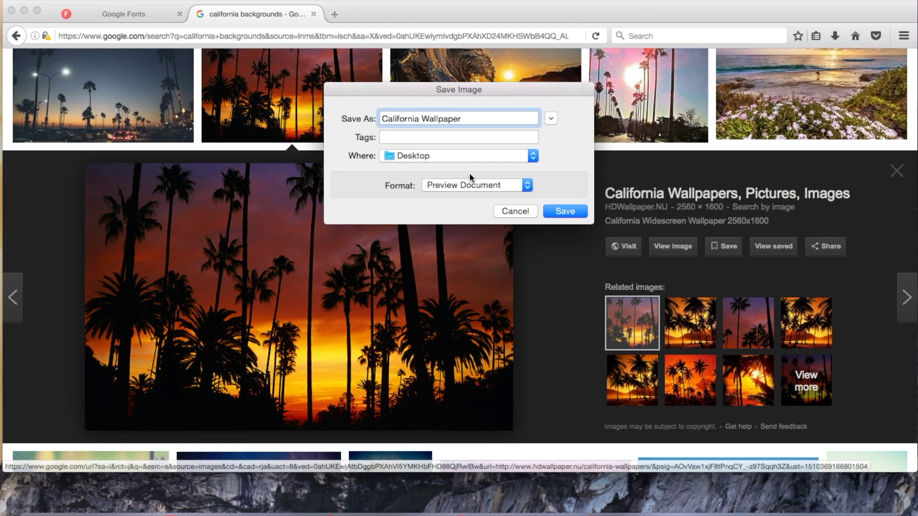
pyautogui.click(562, 212)
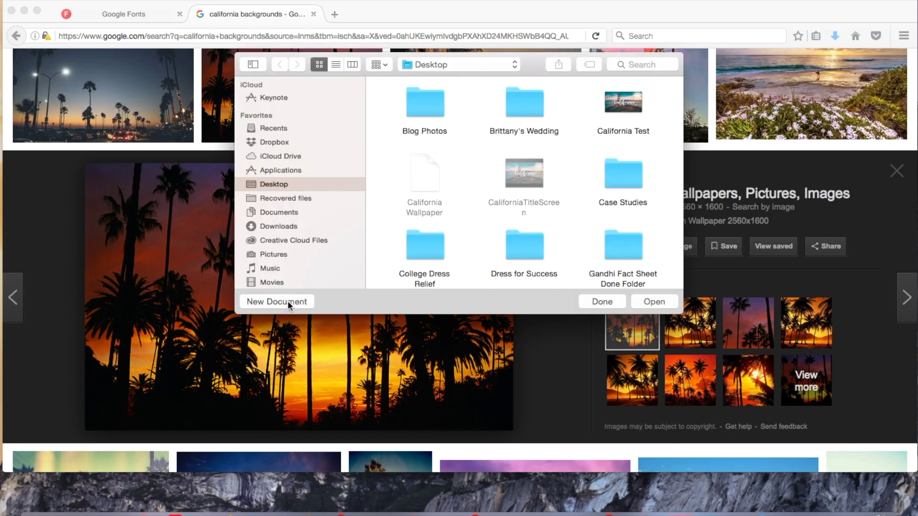
# Create a new Keynote presentation using the Wide White theme
pyautogui.click(308, 302)
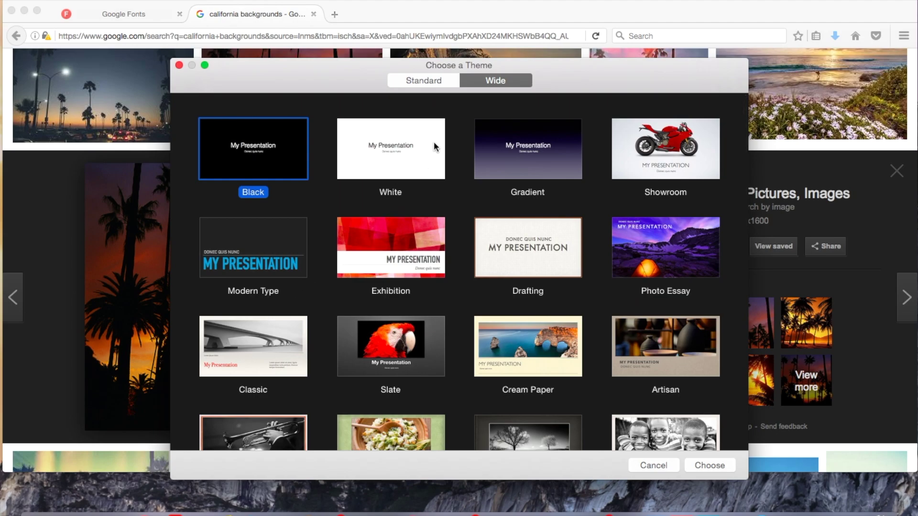
pyautogui.click(385, 154)
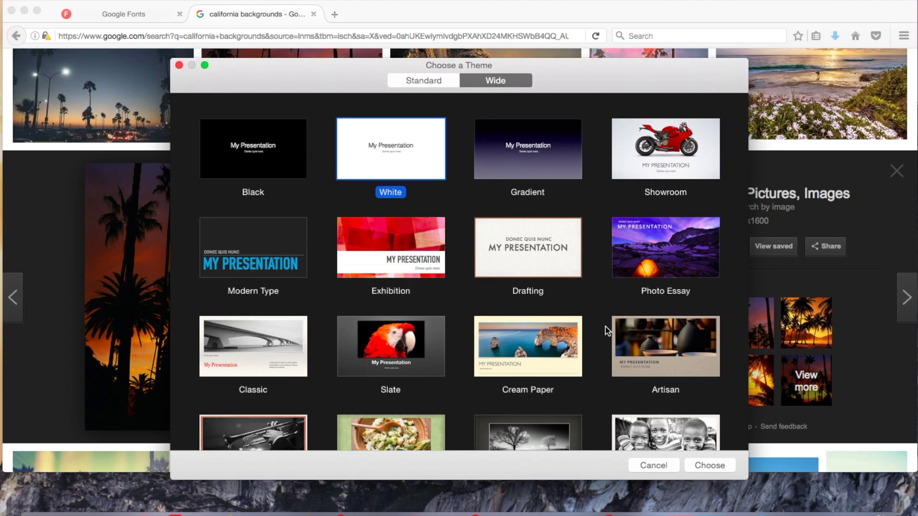
pyautogui.press('Return')
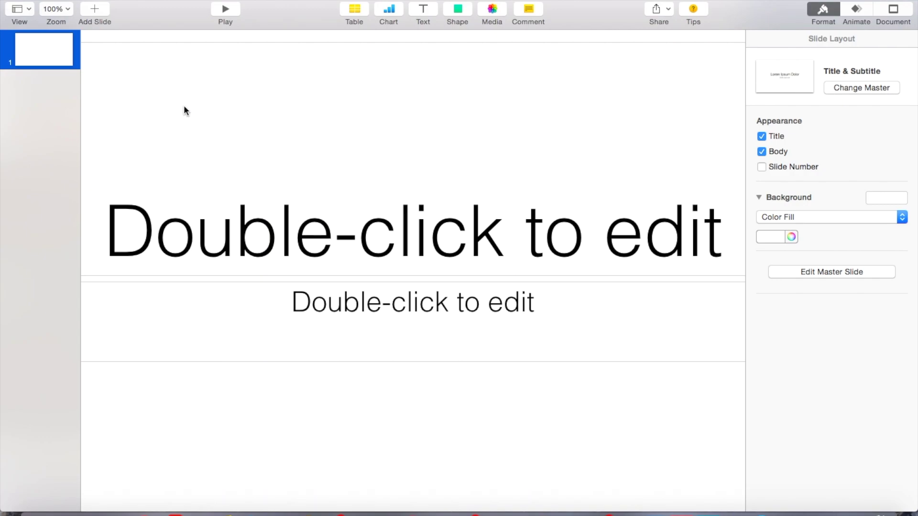
# Zoom to 50% and delete the title and subtitle placeholders from the slide
pyautogui.click(70, 8)
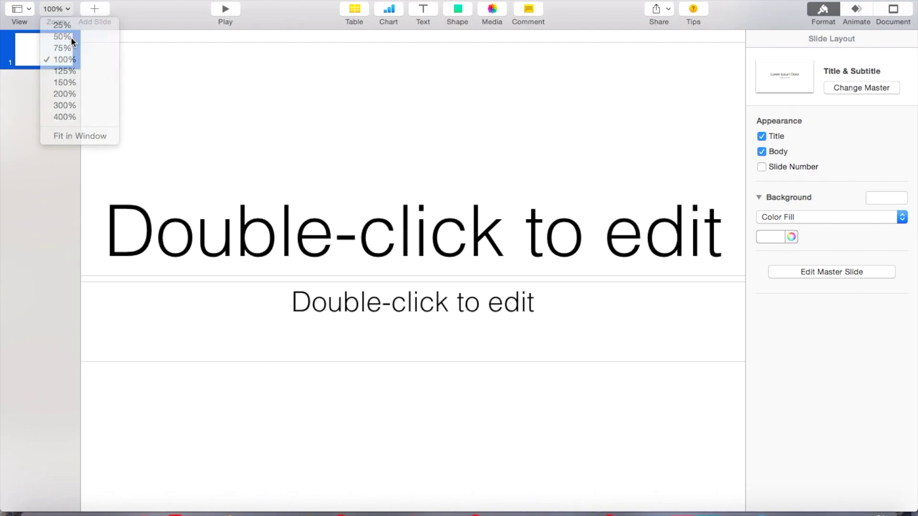
pyautogui.click(70, 37)
pyautogui.click(372, 158)
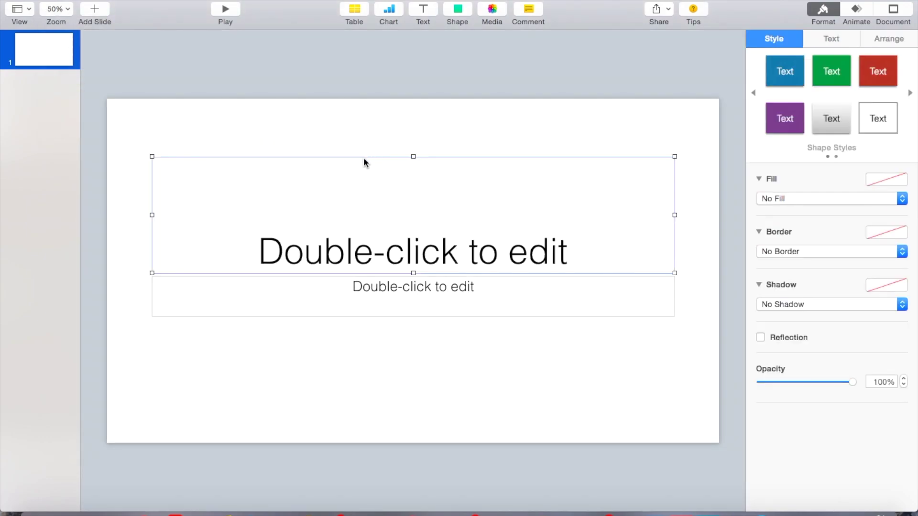
pyautogui.press('Delete')
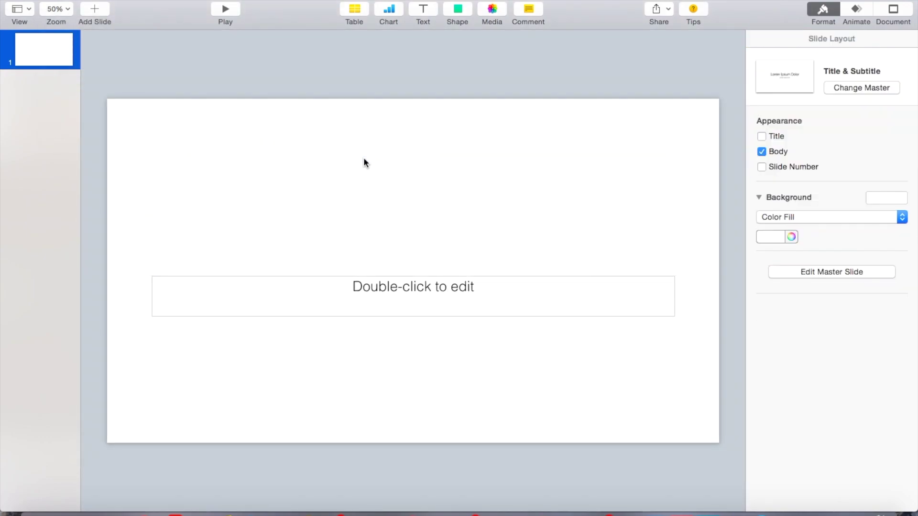
pyautogui.click(383, 280)
pyautogui.press('Delete')
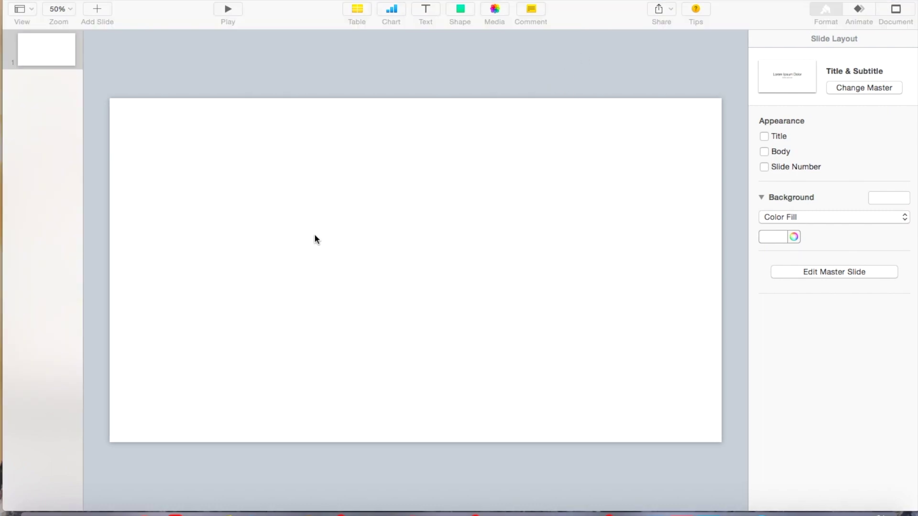
pyautogui.click(339, 151)
# Paste the Golden Gate Bridge photo and position it to fill the slide
pyautogui.press('super+v')
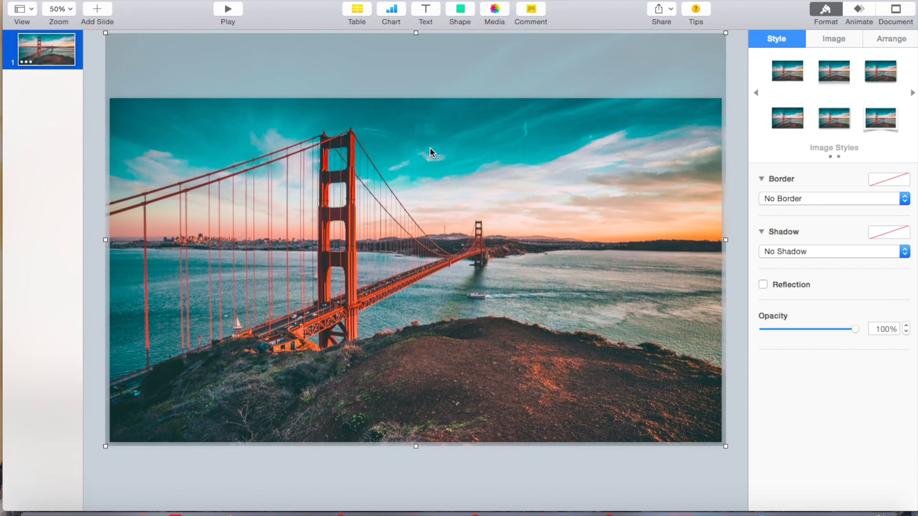
pyautogui.moveTo(429, 148); pyautogui.dragTo(428, 149)
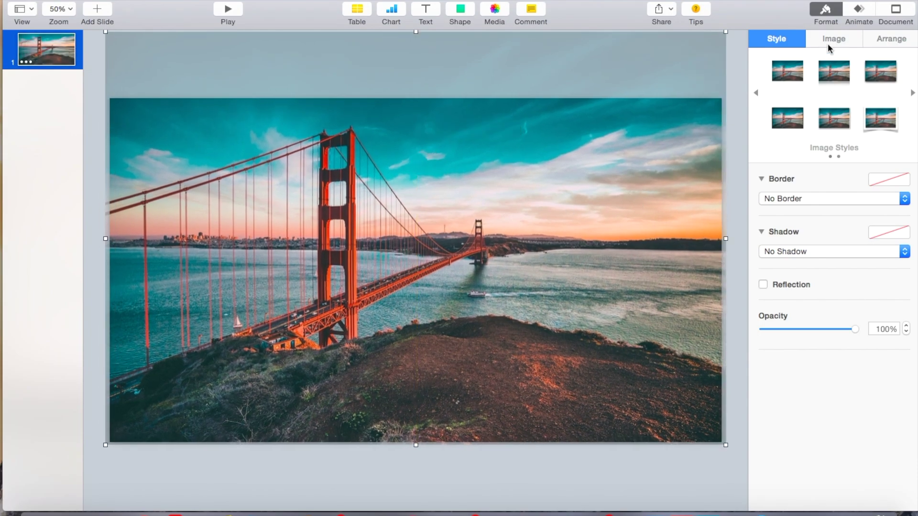
pyautogui.click(849, 10)
pyautogui.click(825, 11)
# Add a 'California' text box set in the Autumn in November font
pyautogui.click(425, 11)
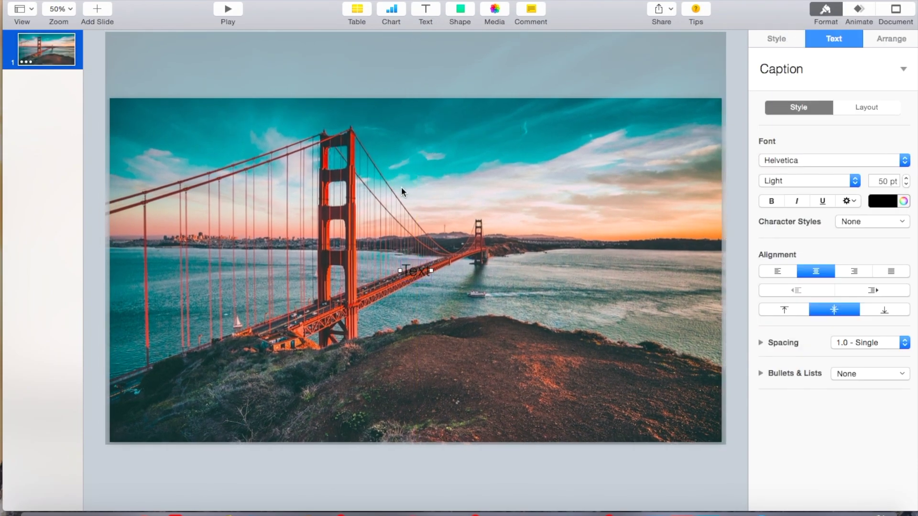
pyautogui.doubleClick(417, 271)
pyautogui.write('Ca')
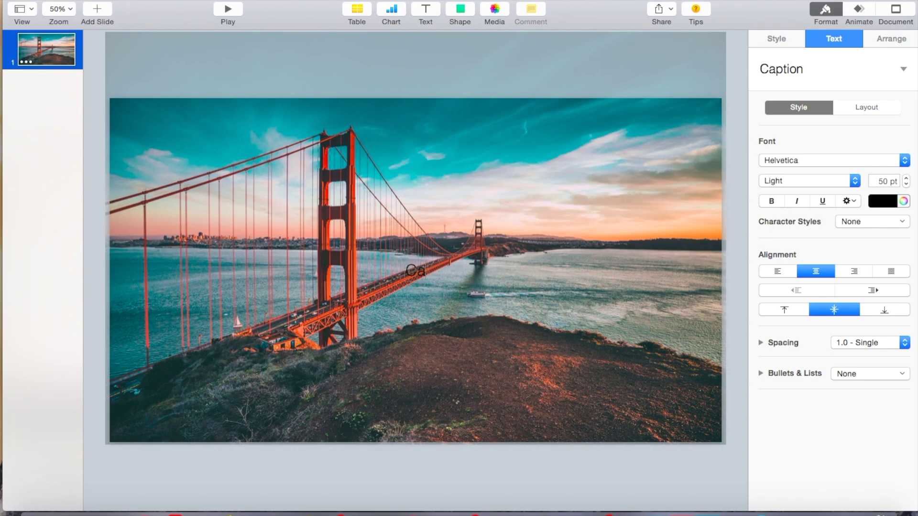
pyautogui.write('lifornia')
pyautogui.press('super+a')
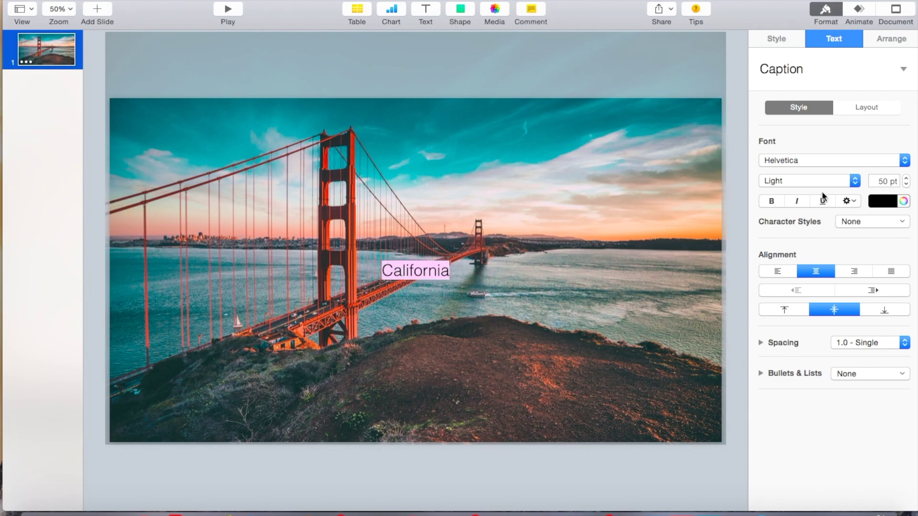
pyautogui.click(857, 162)
pyautogui.scroll(20, 841, 286)
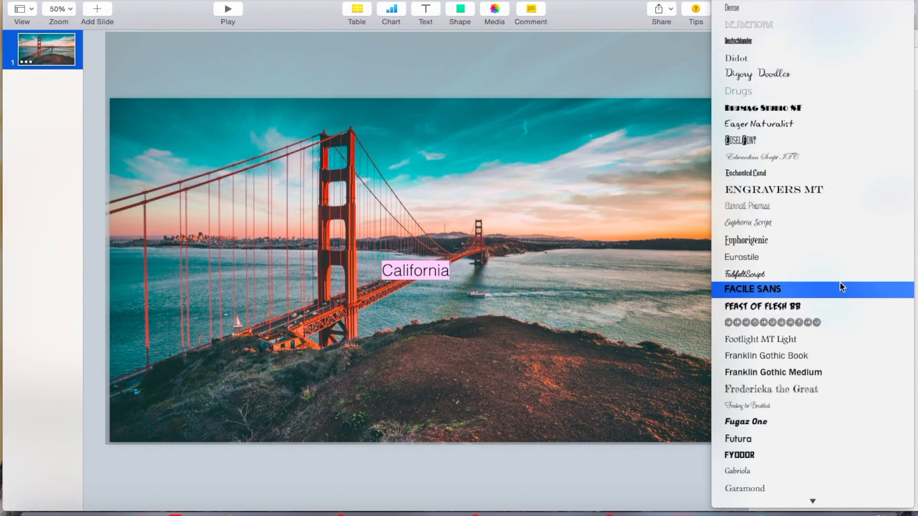
pyautogui.scroll(20, 839, 282)
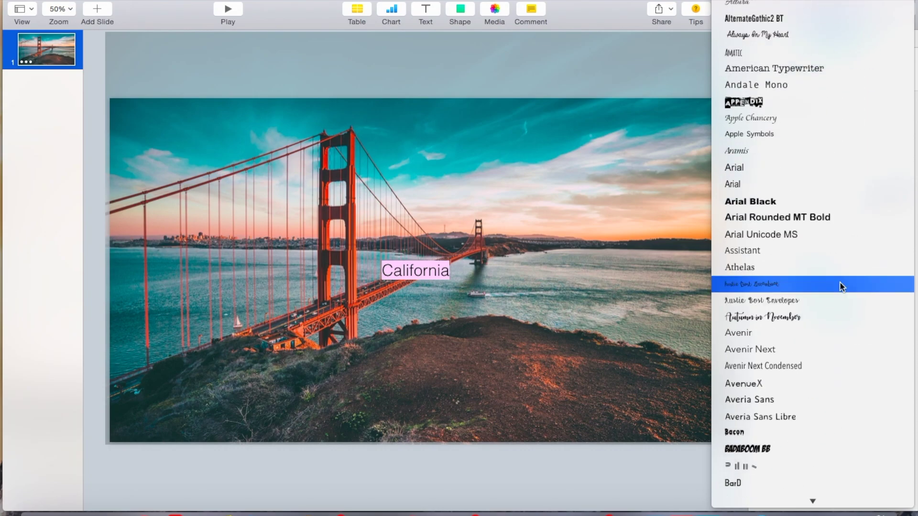
pyautogui.scroll(3, 839, 282)
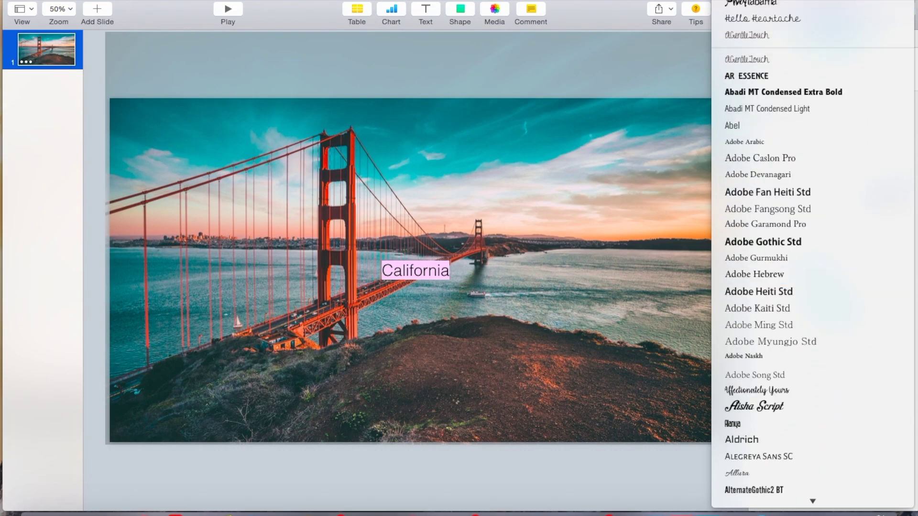
pyautogui.click(764, 21)
# Set the California title's font size to 190 pt
pyautogui.click(884, 181)
pyautogui.write('120')
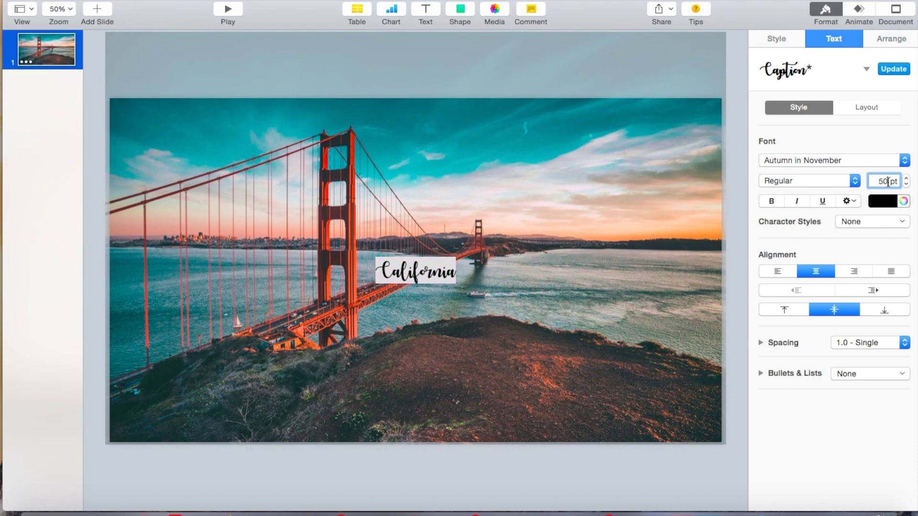
pyautogui.press('Return')
pyautogui.doubleClick(882, 182)
pyautogui.write('150')
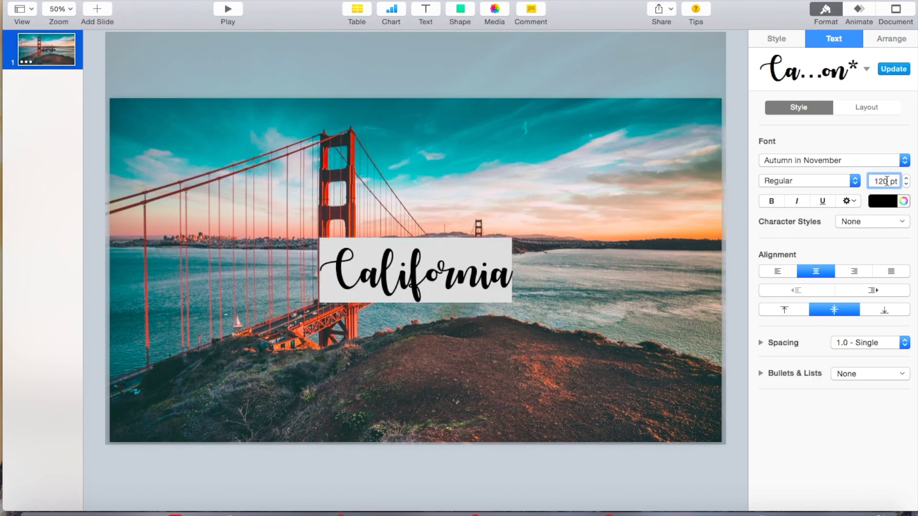
pyautogui.press('Return')
pyautogui.doubleClick(884, 182)
pyautogui.write('190')
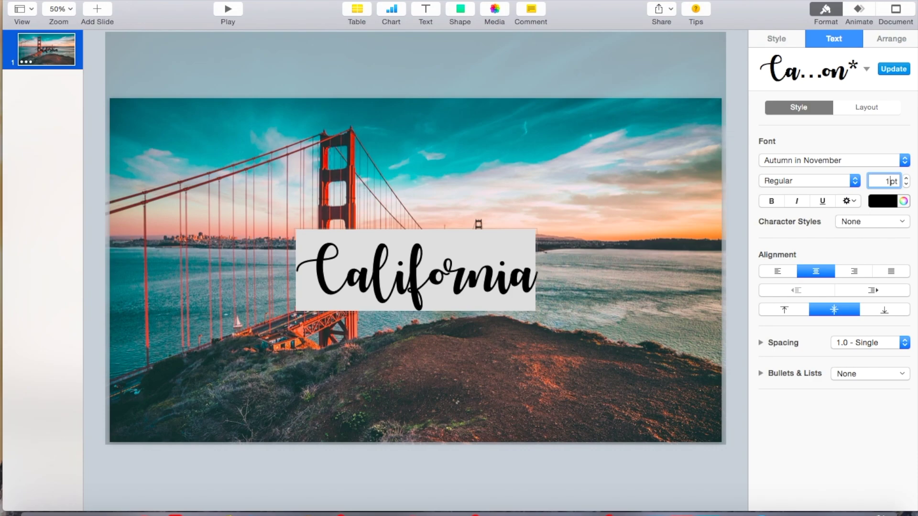
pyautogui.press('Return')
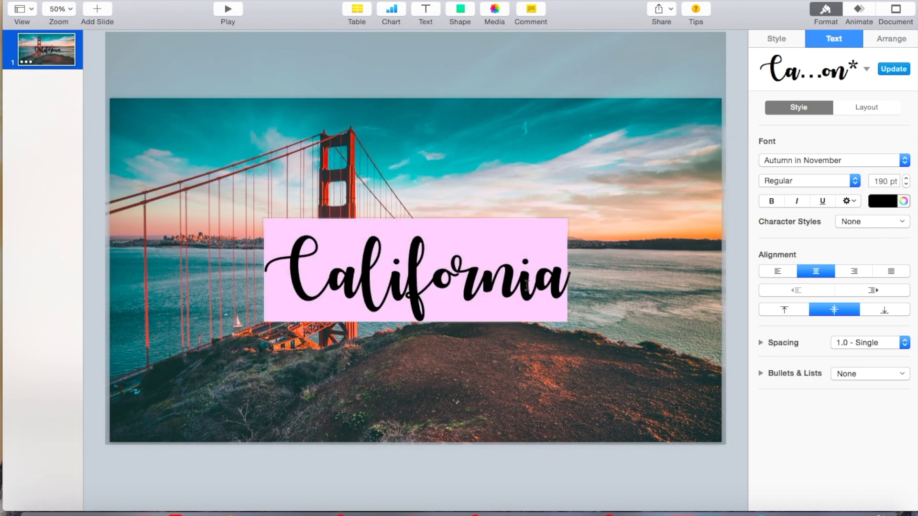
# Make the California title white and leave its character style as None
pyautogui.click(903, 201)
pyautogui.moveTo(279, 375); pyautogui.dragTo(153, 377)
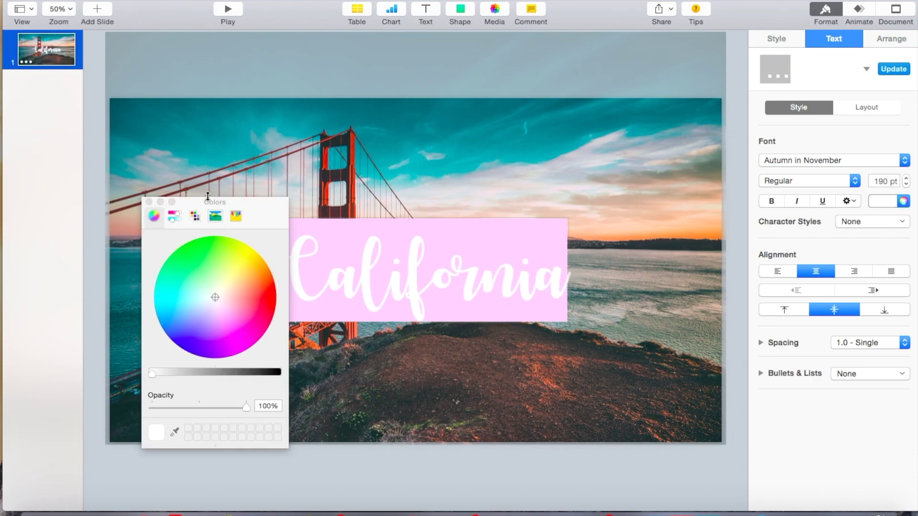
pyautogui.moveTo(198, 202); pyautogui.dragTo(150, 162)
pyautogui.click(101, 162)
pyautogui.click(452, 258)
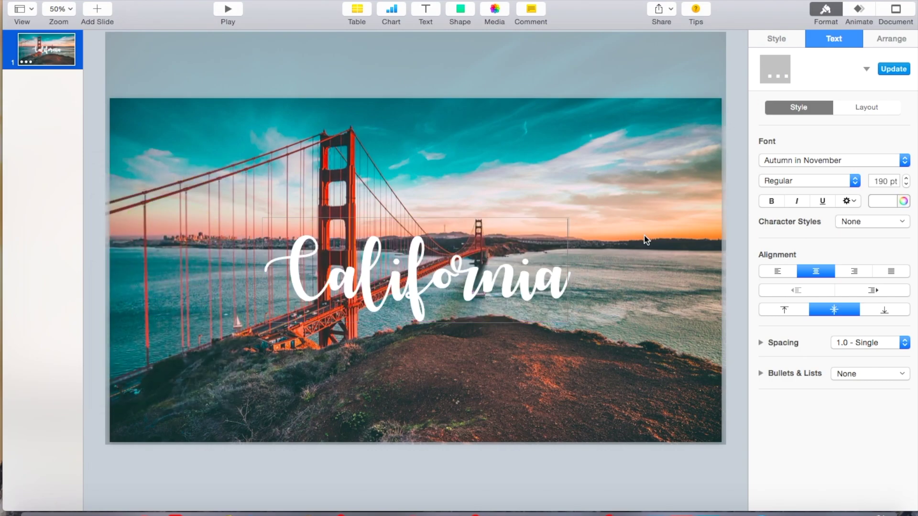
pyautogui.click(879, 220)
pyautogui.click(879, 220)
pyautogui.click(35, 508)
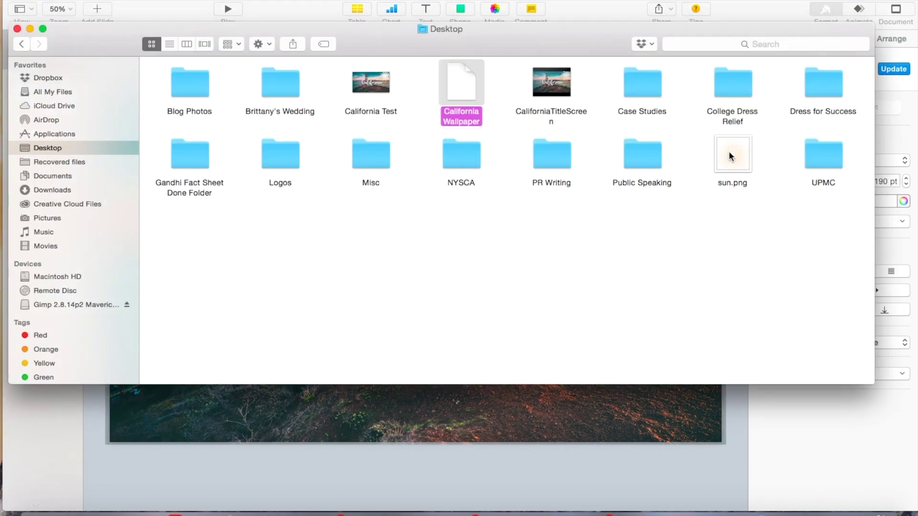
# Place an enlarged sun.png at the slide's top-right and send it backward
pyautogui.moveTo(728, 151); pyautogui.dragTo(621, 137)
pyautogui.moveTo(705, 215); pyautogui.dragTo(635, 150)
pyautogui.rightClick(634, 150)
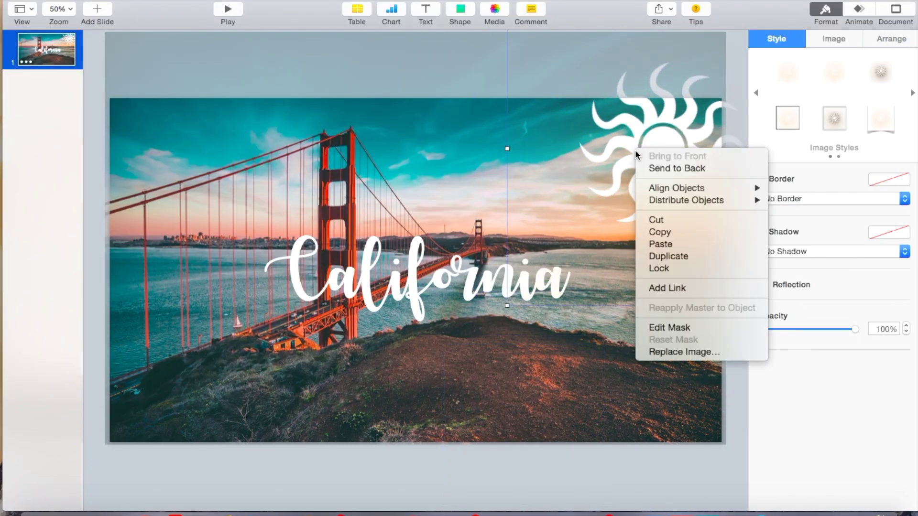
pyautogui.click(655, 168)
# Add a copy of the sun at the bottom-left corner of the slide
pyautogui.click(151, 407)
pyautogui.moveTo(671, 156); pyautogui.dragTo(190, 385)
pyautogui.moveTo(265, 411); pyautogui.dragTo(256, 407)
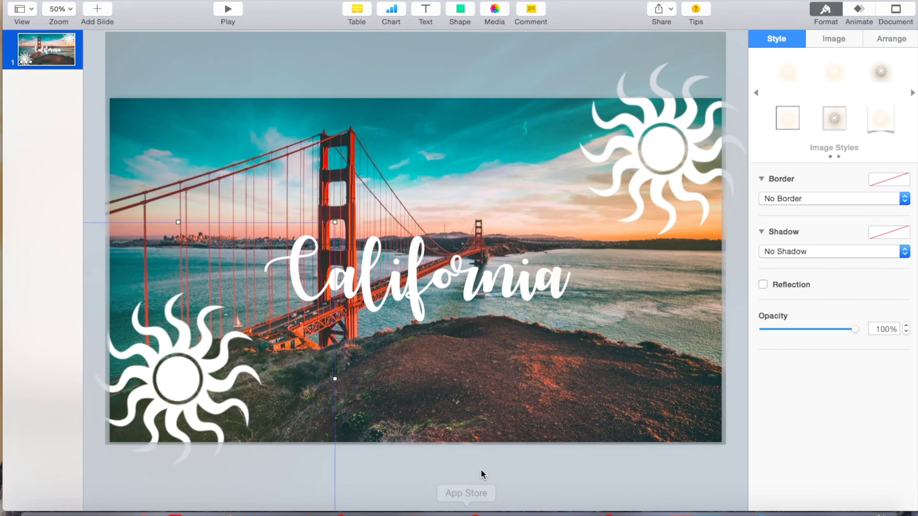
pyautogui.click(483, 475)
# Give the California title a drop shadow with 71% opacity, 13 pt offset and 13 pt blur
pyautogui.click(452, 280)
pyautogui.click(829, 305)
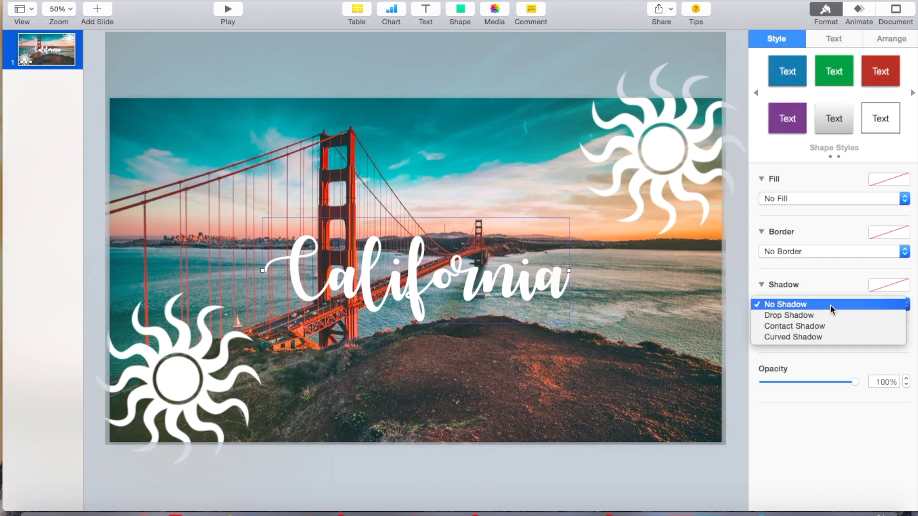
pyautogui.click(827, 311)
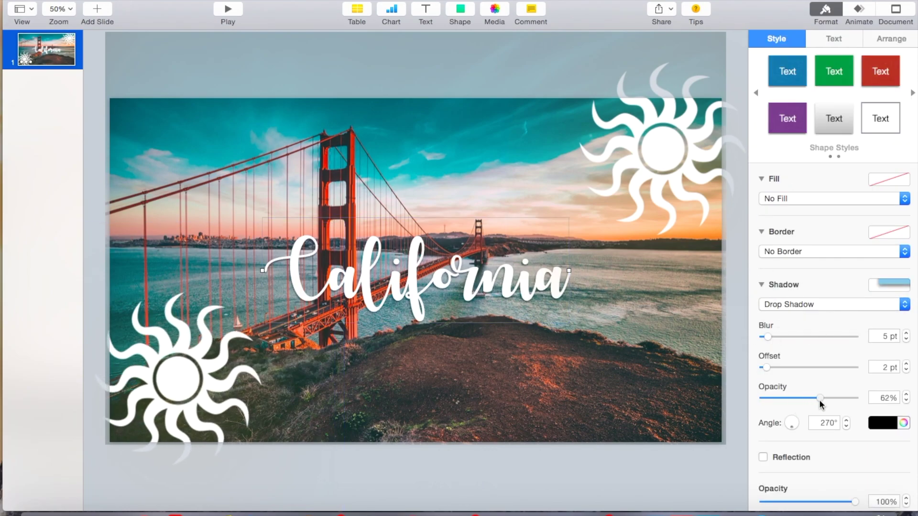
pyautogui.moveTo(818, 399); pyautogui.dragTo(828, 398)
pyautogui.moveTo(775, 367); pyautogui.dragTo(788, 366)
pyautogui.moveTo(767, 336)
pyautogui.mouseDown()
pyautogui.moveTo(787, 334)
pyautogui.moveTo(768, 330)
pyautogui.moveTo(777, 337)
pyautogui.mouseUp()
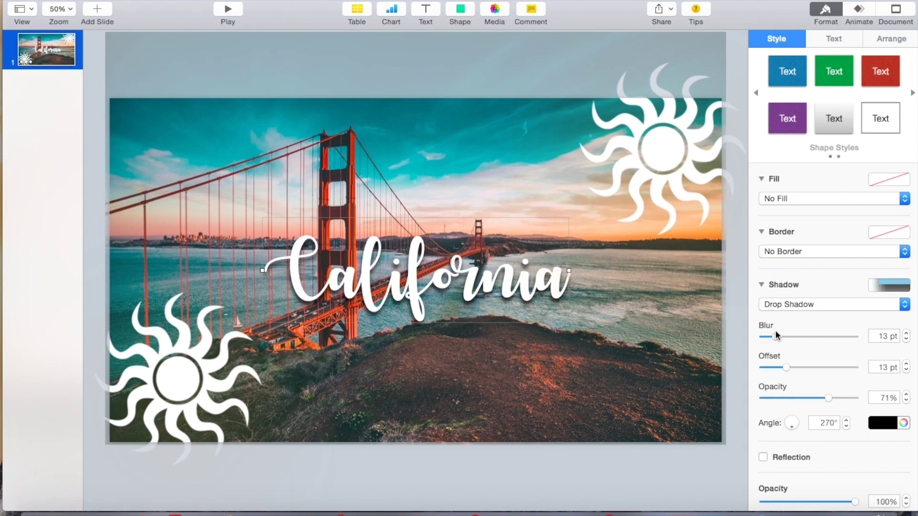
pyautogui.click(741, 222)
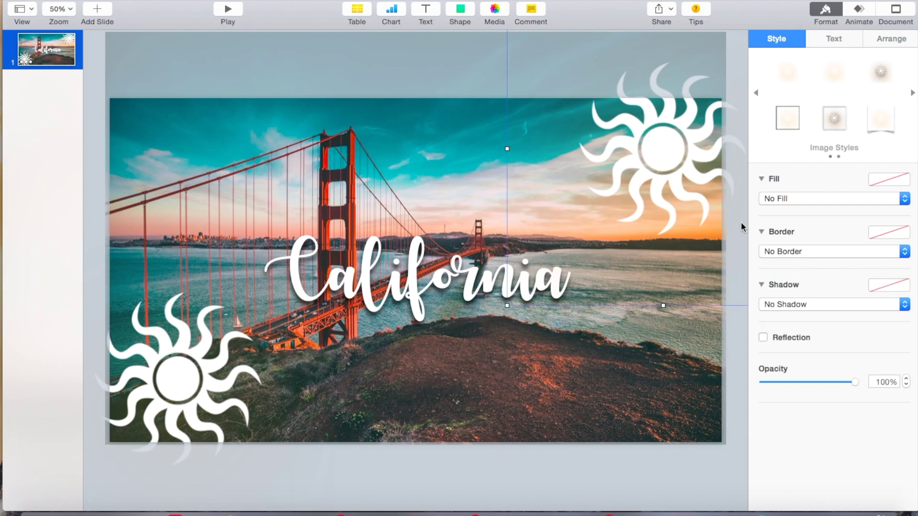
pyautogui.click(467, 56)
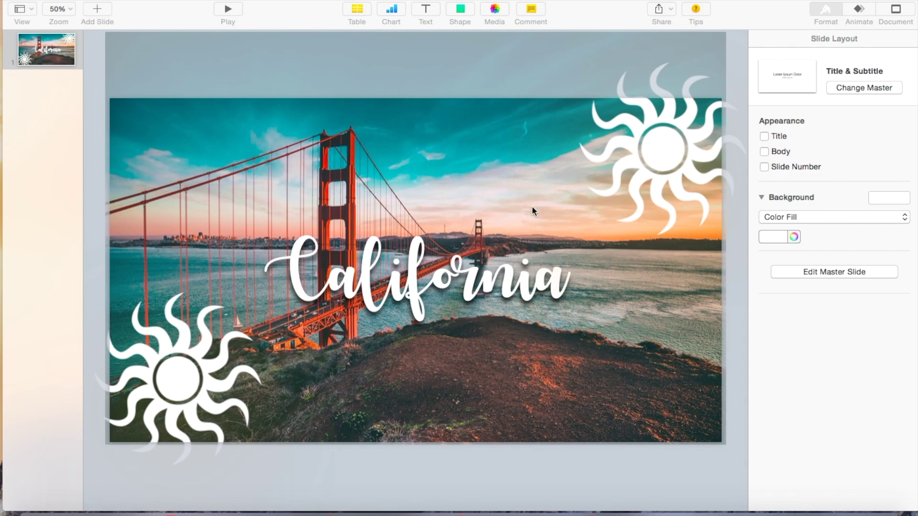
# Apply a Fade and Scale build-in effect to the bridge background photo
pyautogui.click(859, 11)
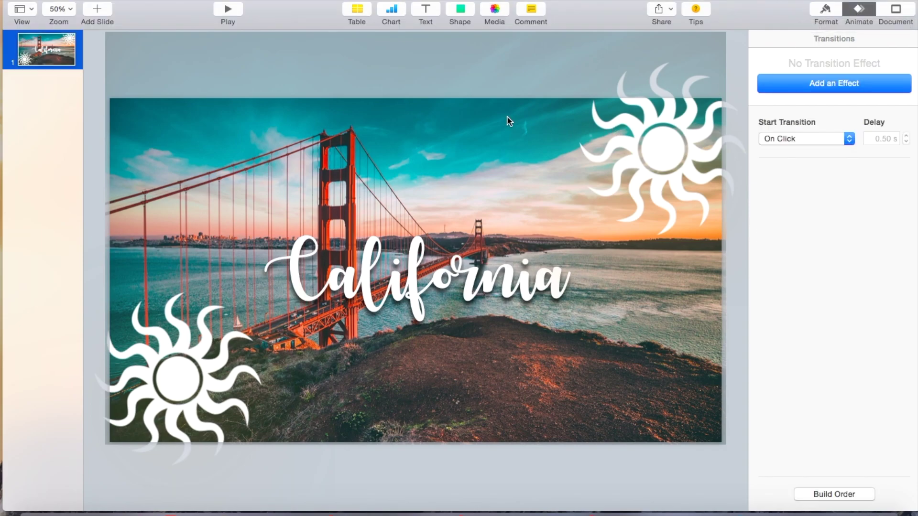
pyautogui.click(480, 124)
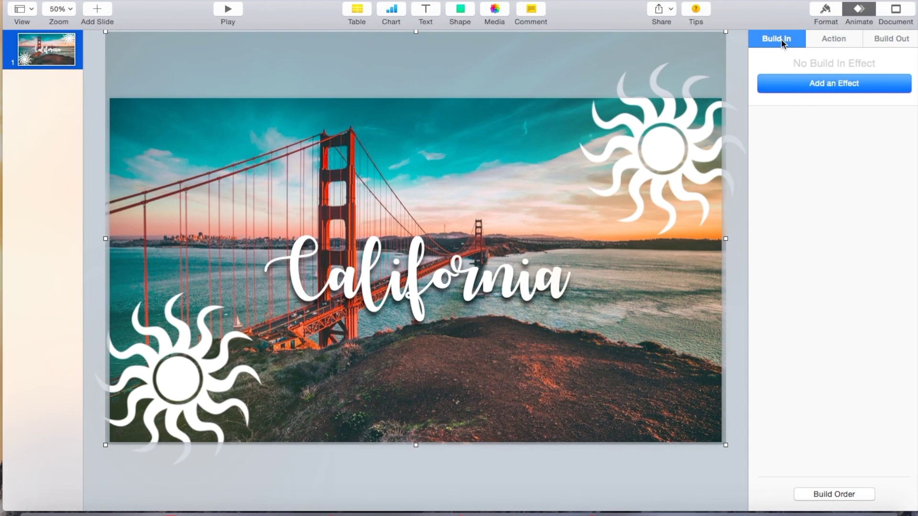
pyautogui.click(830, 87)
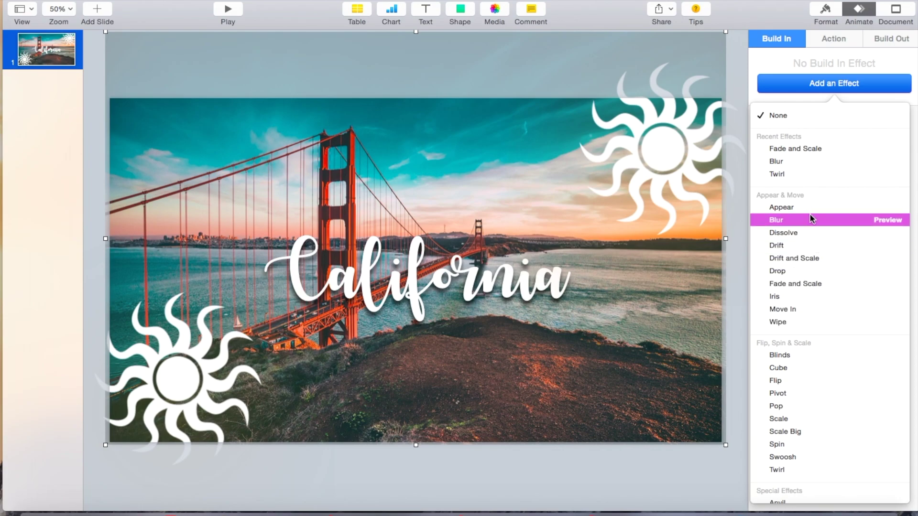
pyautogui.click(813, 283)
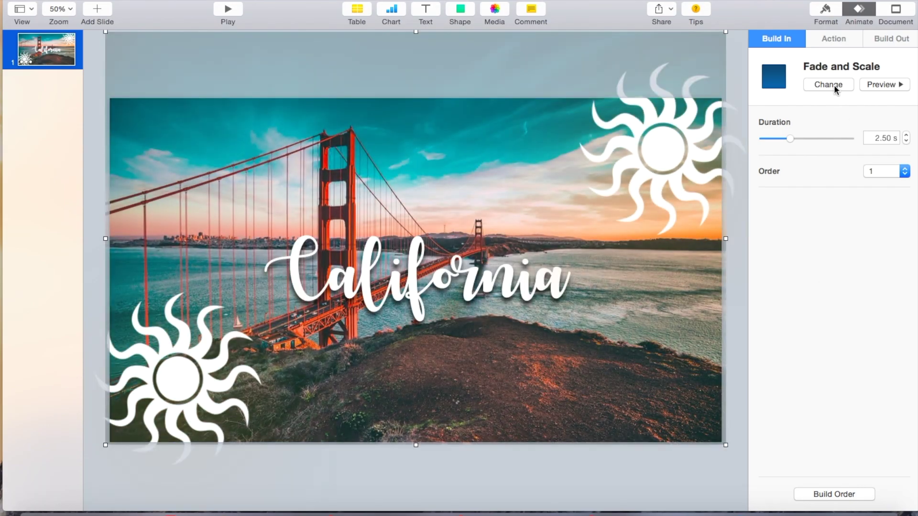
# Try Dissolve and Move In on the bridge photo's build-in, then return it to Fade and Scale
pyautogui.click(833, 85)
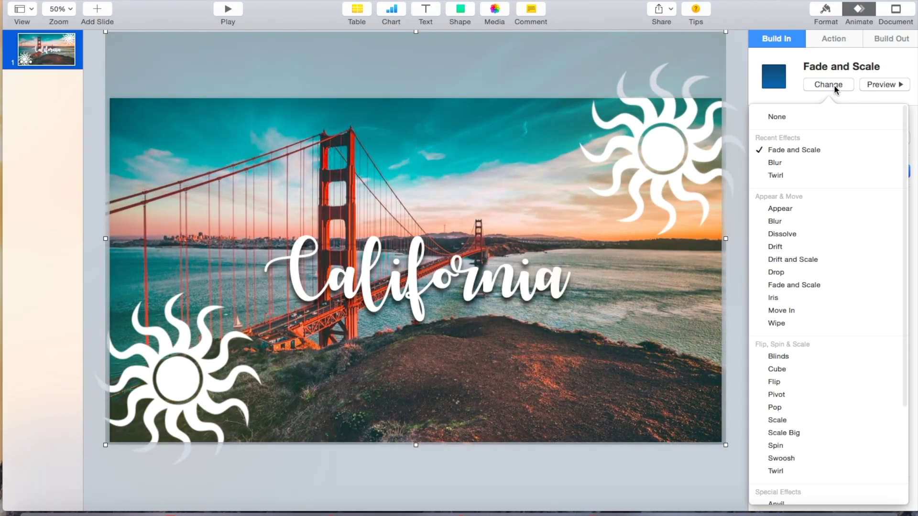
pyautogui.click(807, 229)
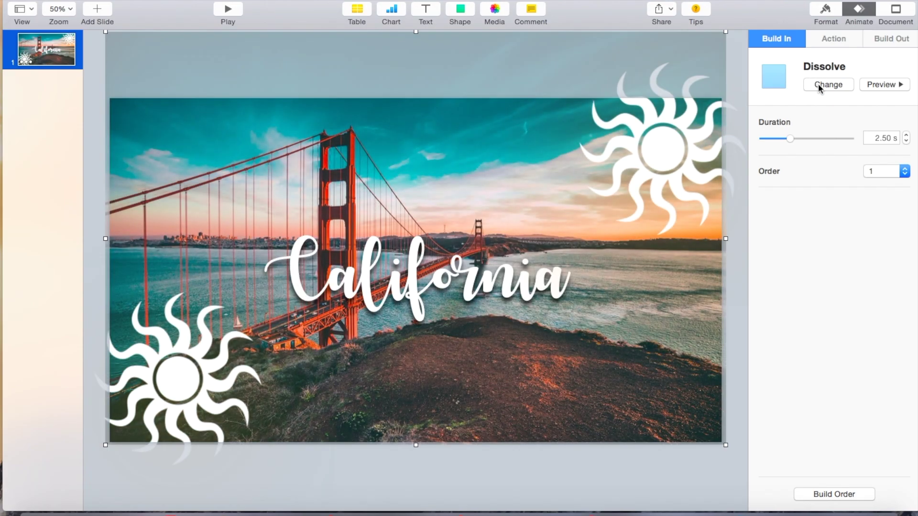
pyautogui.click(830, 86)
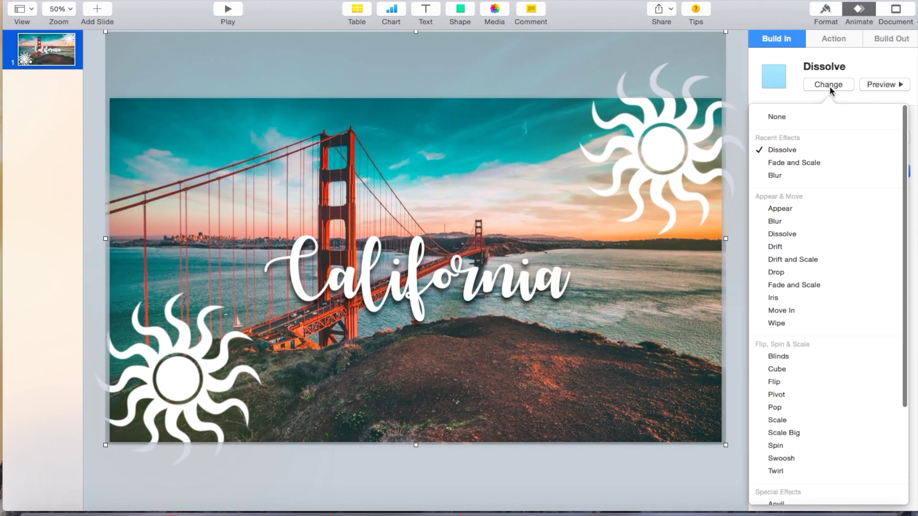
pyautogui.click(793, 311)
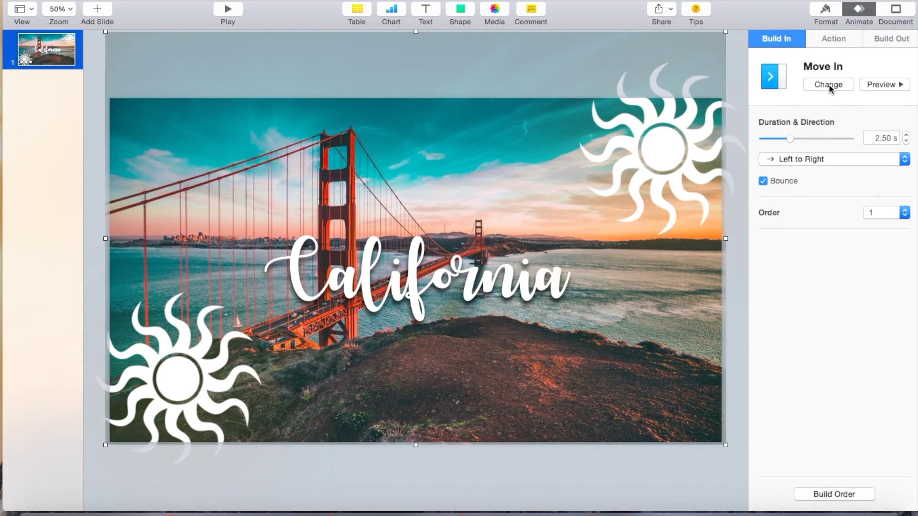
pyautogui.click(829, 85)
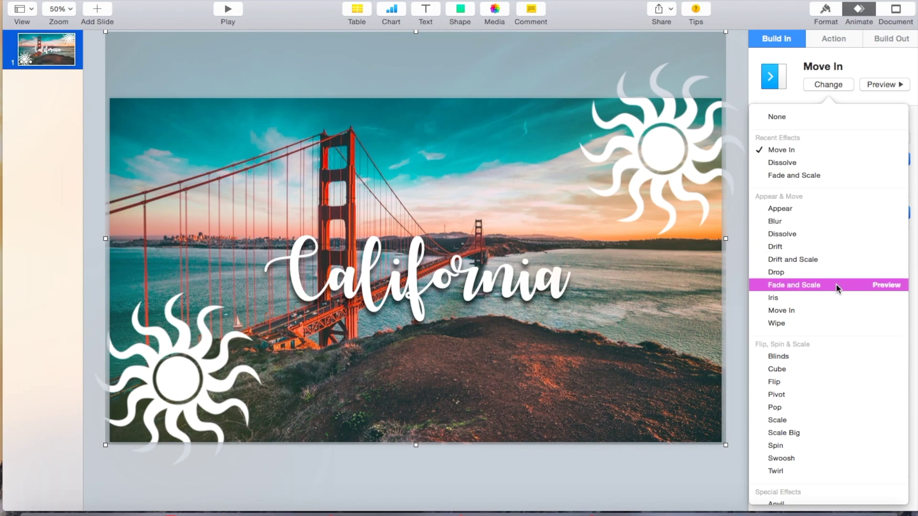
pyautogui.click(808, 285)
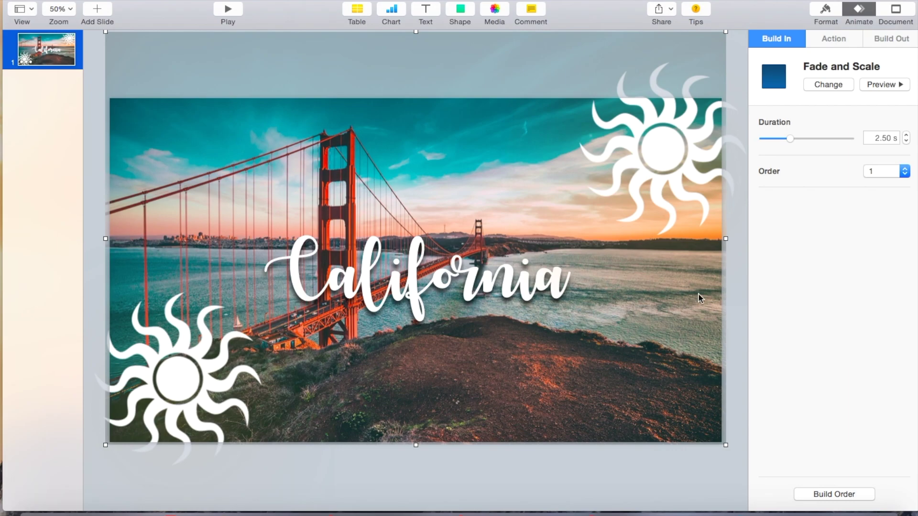
pyautogui.click(658, 143)
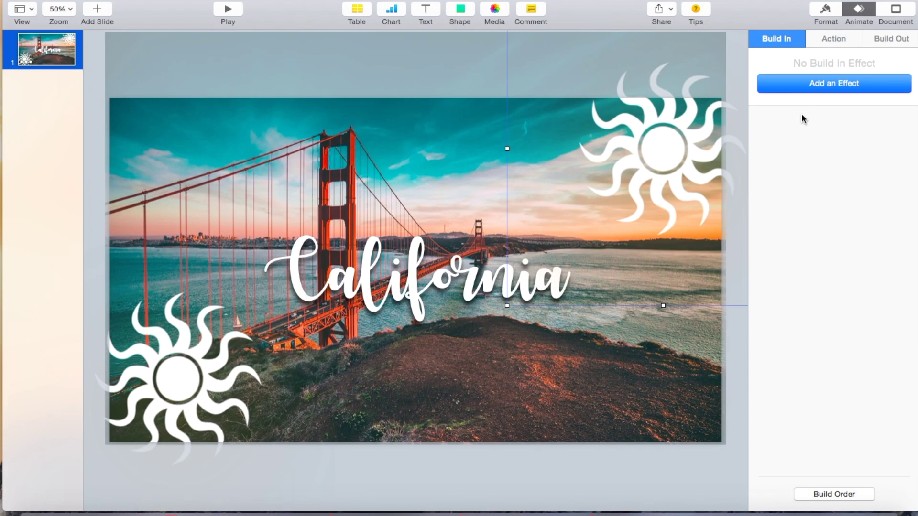
# Give both suns Fade and Scale build-ins: top-right at 1.75 s, bottom-left at 1.25 s
pyautogui.click(825, 85)
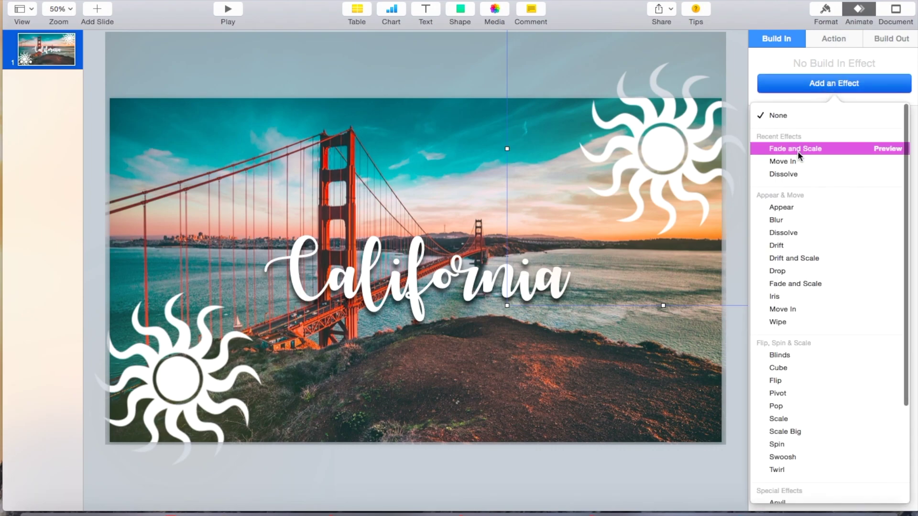
pyautogui.click(796, 149)
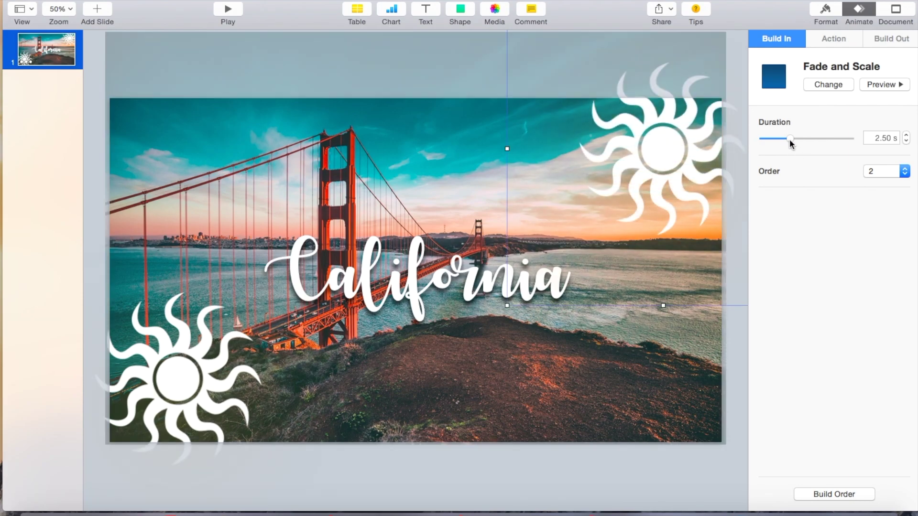
pyautogui.moveTo(790, 138); pyautogui.dragTo(782, 138)
pyautogui.click(223, 359)
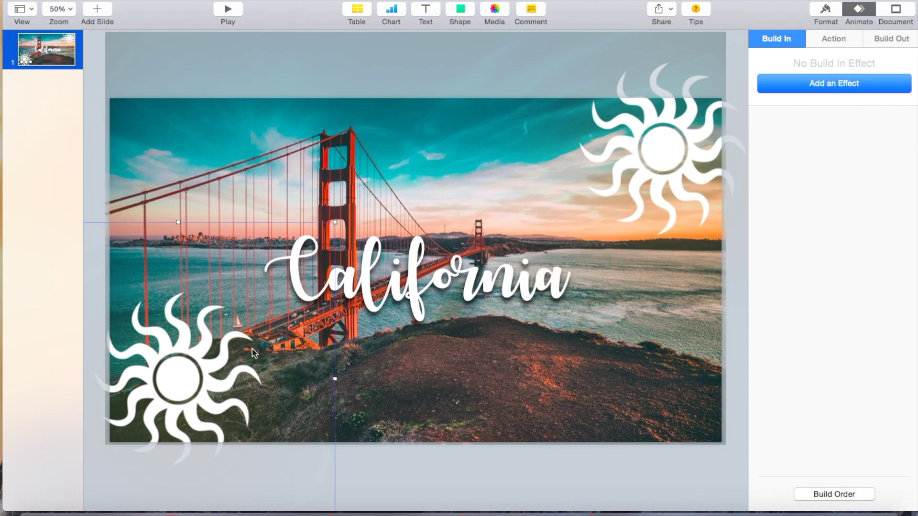
pyautogui.click(839, 86)
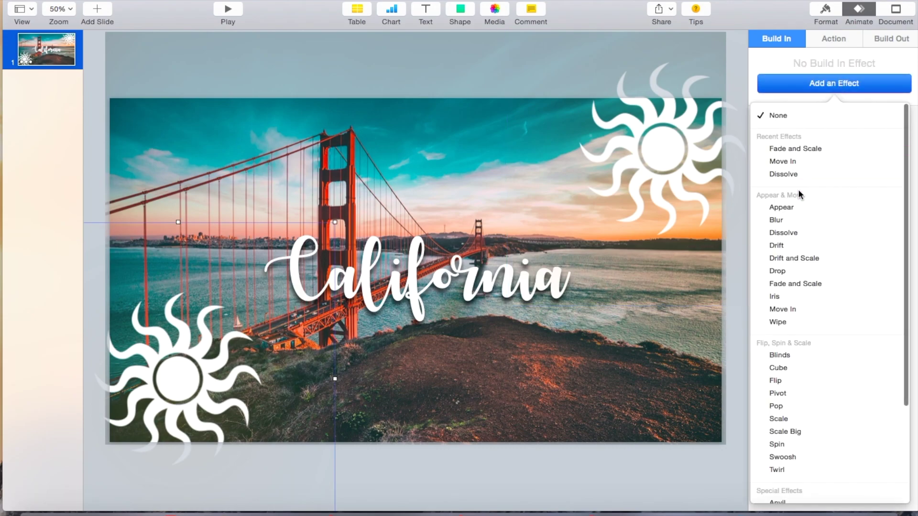
pyautogui.click(795, 284)
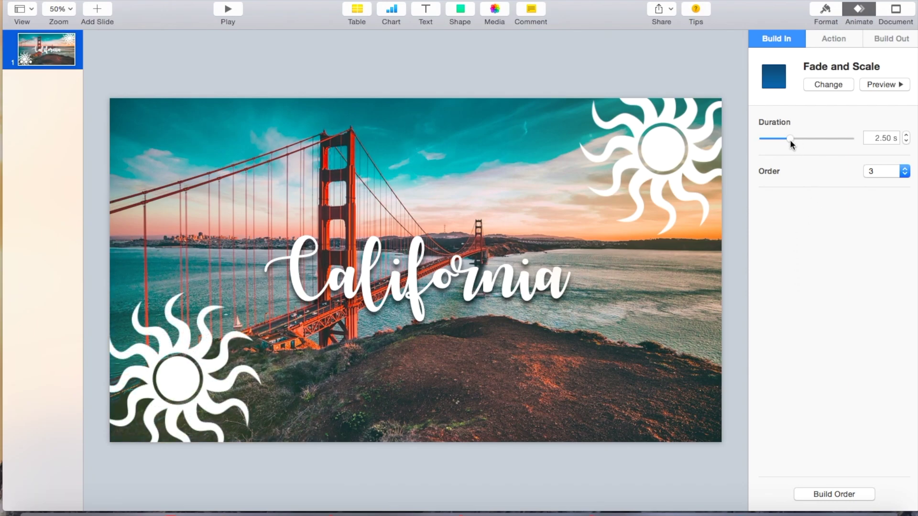
pyautogui.moveTo(790, 140); pyautogui.dragTo(780, 139)
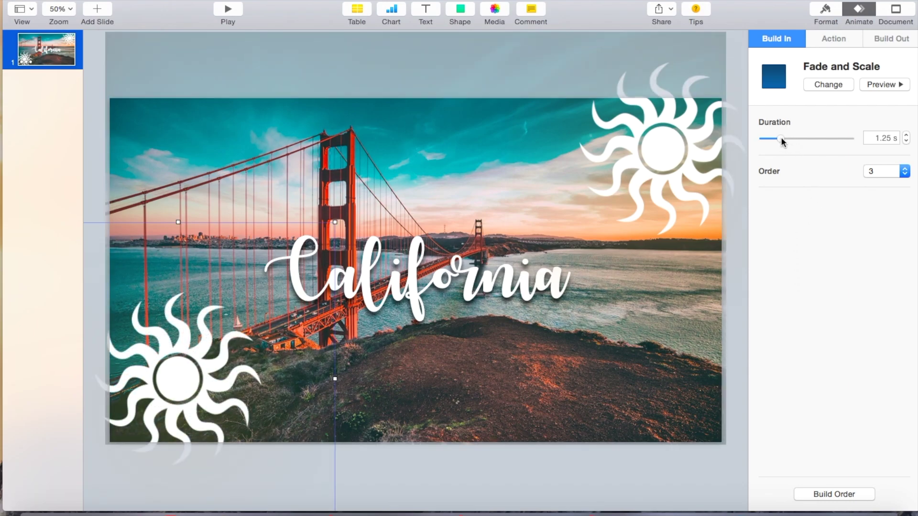
pyautogui.click(487, 286)
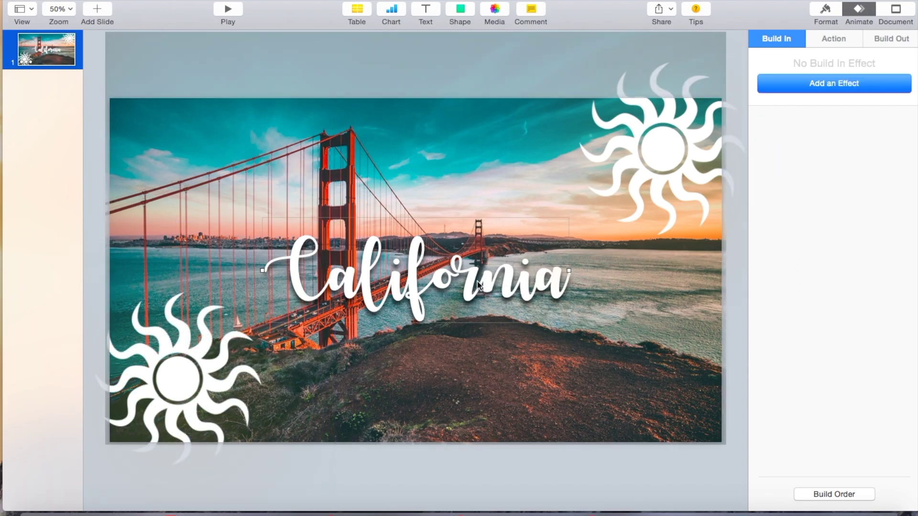
pyautogui.click(836, 79)
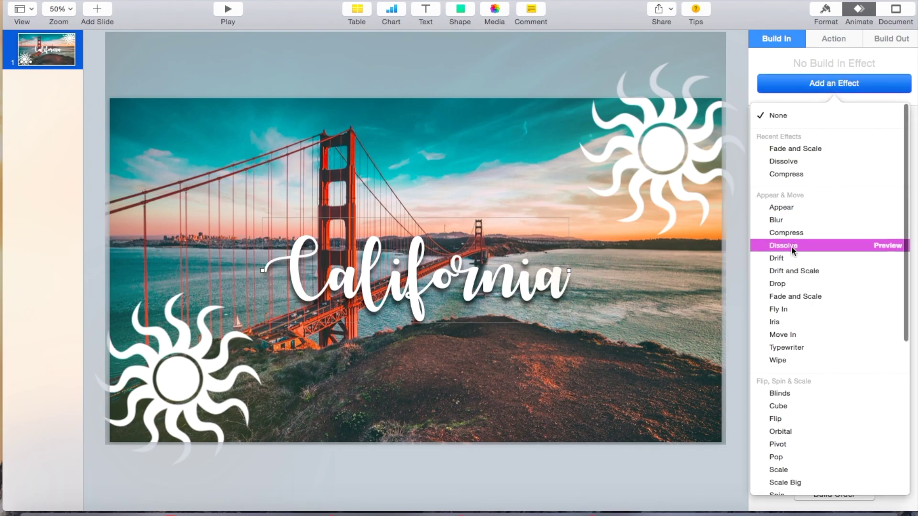
# Give the California title a 1.50 s Dissolve build-in and preview it
pyautogui.click(791, 246)
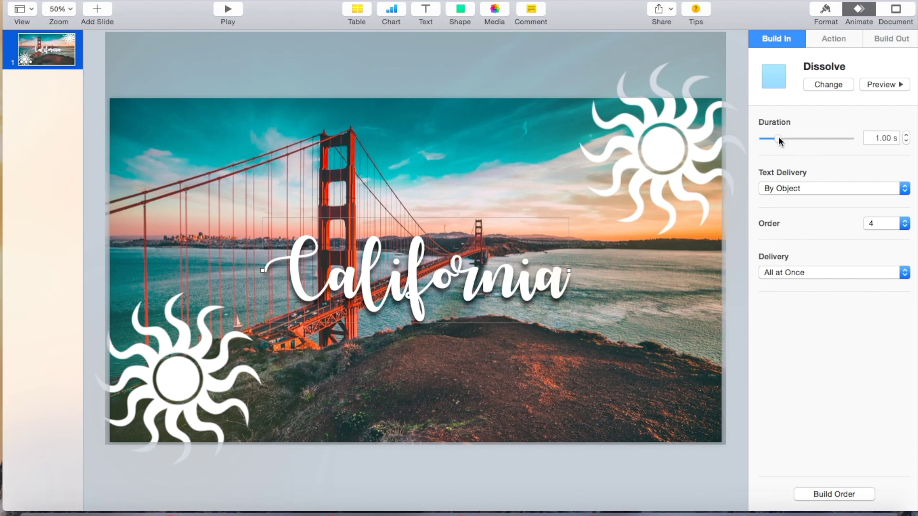
pyautogui.moveTo(778, 138); pyautogui.dragTo(782, 140)
pyautogui.click(877, 85)
# In Build Order, set the Golden Gate photo's build to start After Transition
pyautogui.click(833, 495)
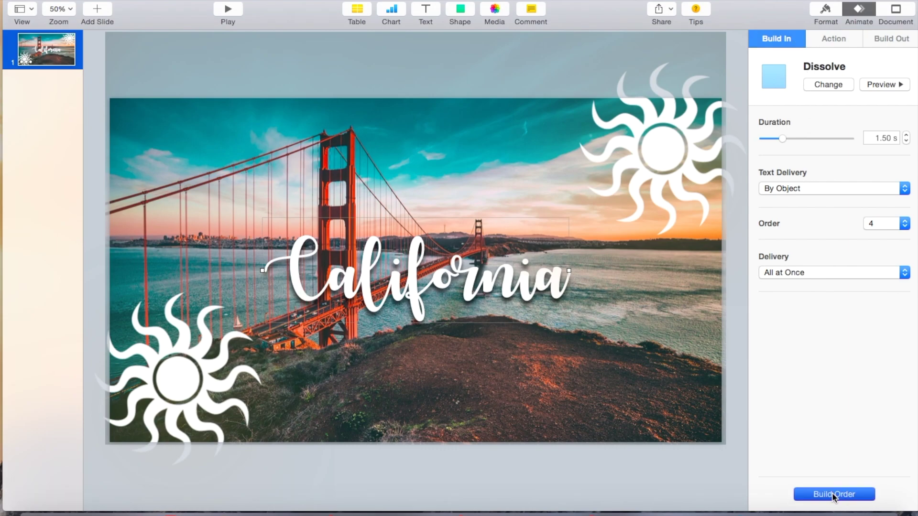
pyautogui.moveTo(837, 212); pyautogui.dragTo(666, 239)
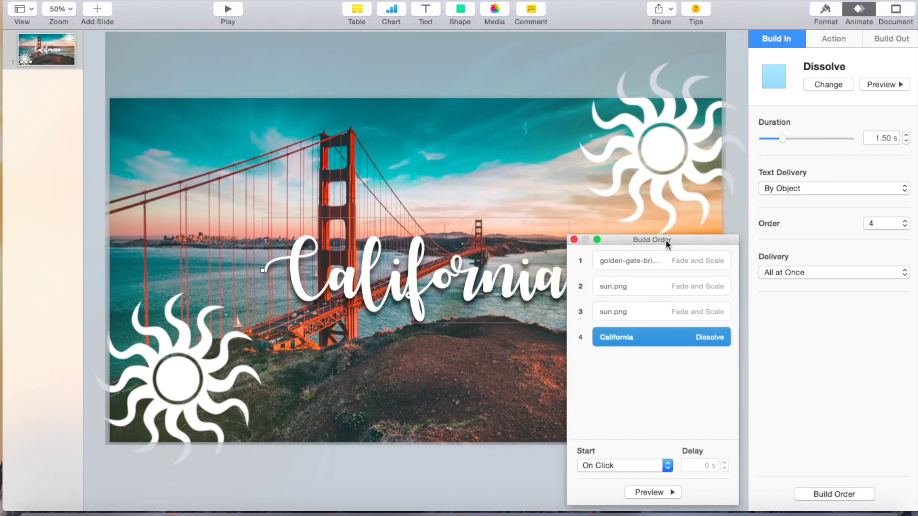
pyautogui.click(631, 262)
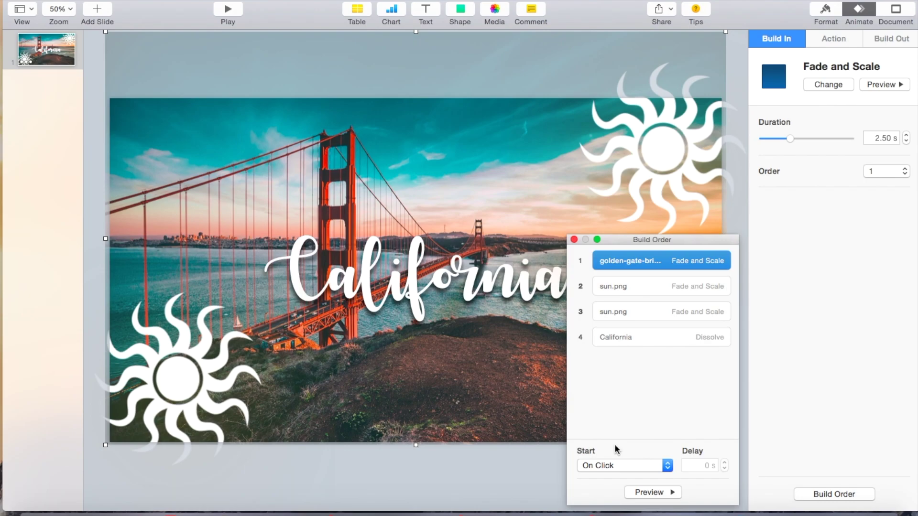
pyautogui.click(666, 466)
pyautogui.click(646, 477)
# Set both suns to start with the photo build and the title after the suns
pyautogui.click(633, 284)
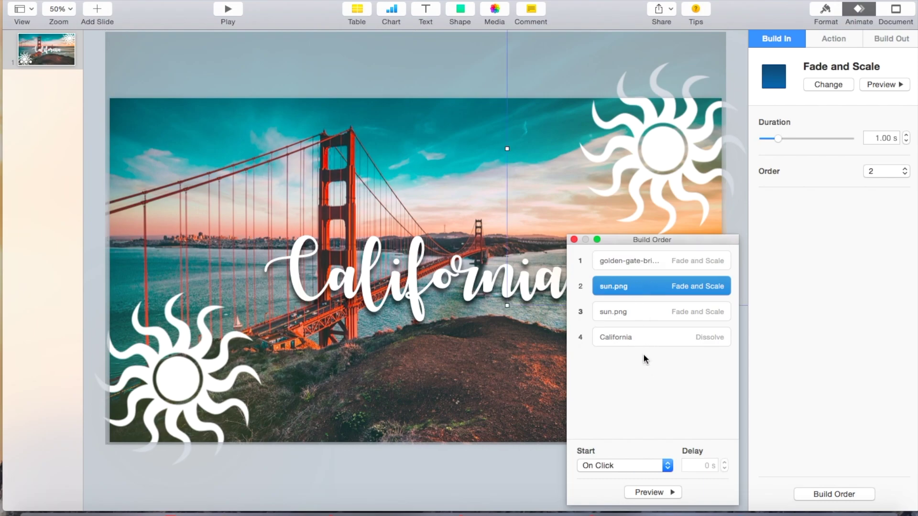
pyautogui.click(669, 467)
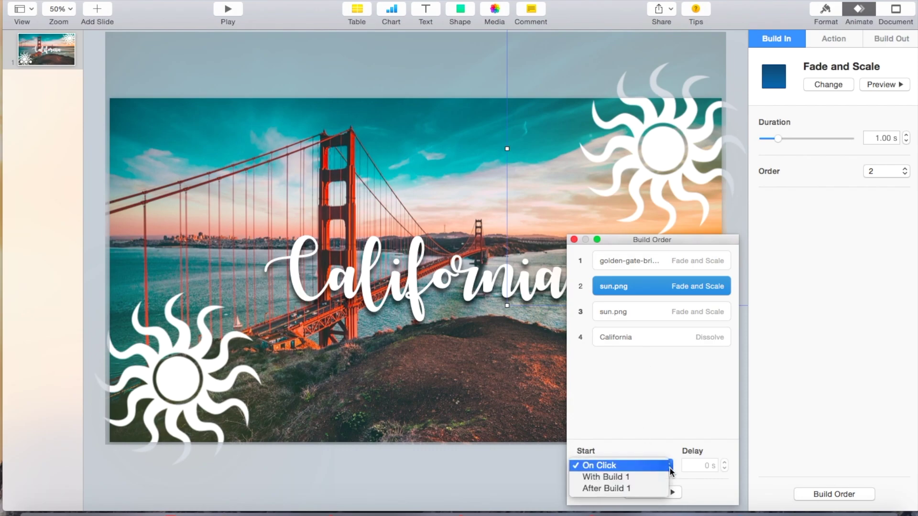
pyautogui.click(640, 476)
pyautogui.click(631, 306)
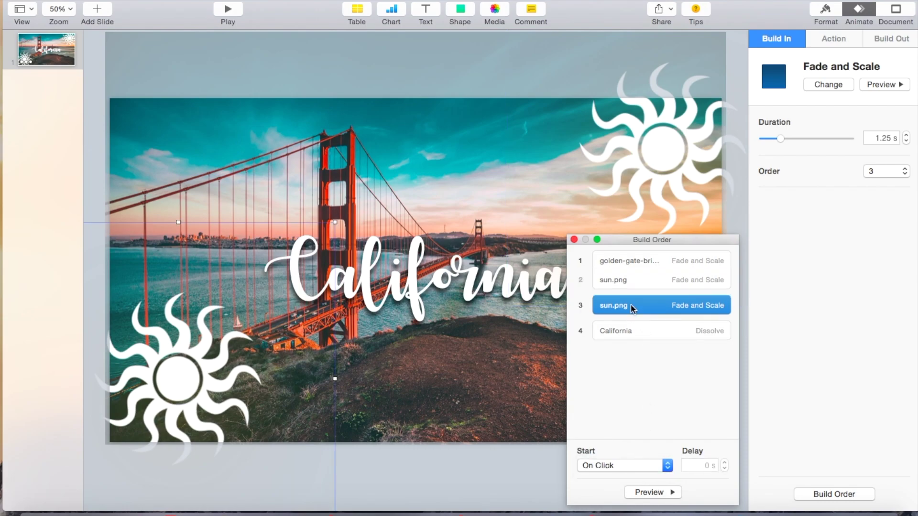
pyautogui.click(636, 467)
pyautogui.click(630, 475)
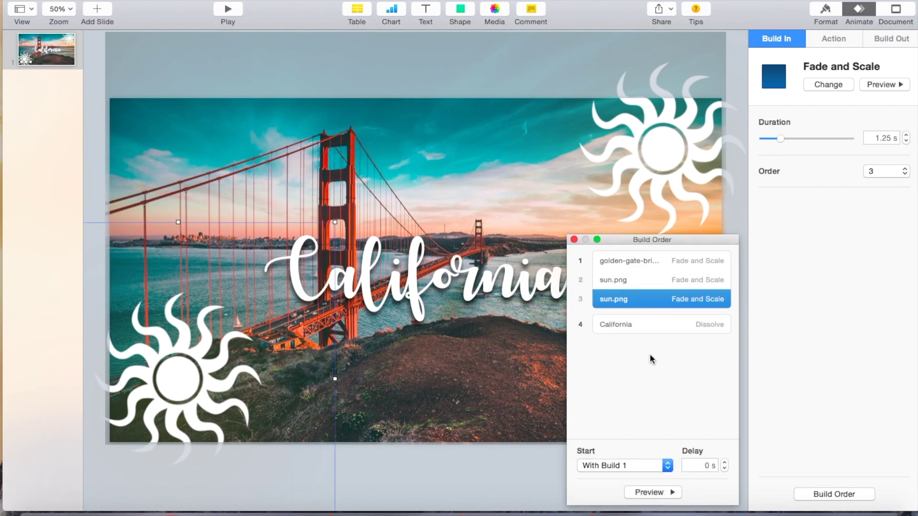
pyautogui.click(637, 329)
pyautogui.click(628, 464)
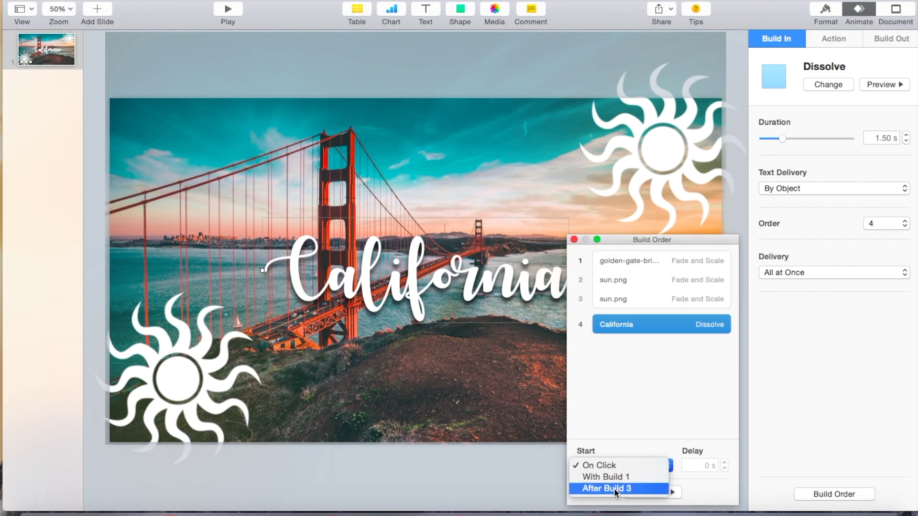
pyautogui.click(615, 488)
# Change the suns to After Build 1 and After Build 2, then preview the sequence
pyautogui.click(635, 281)
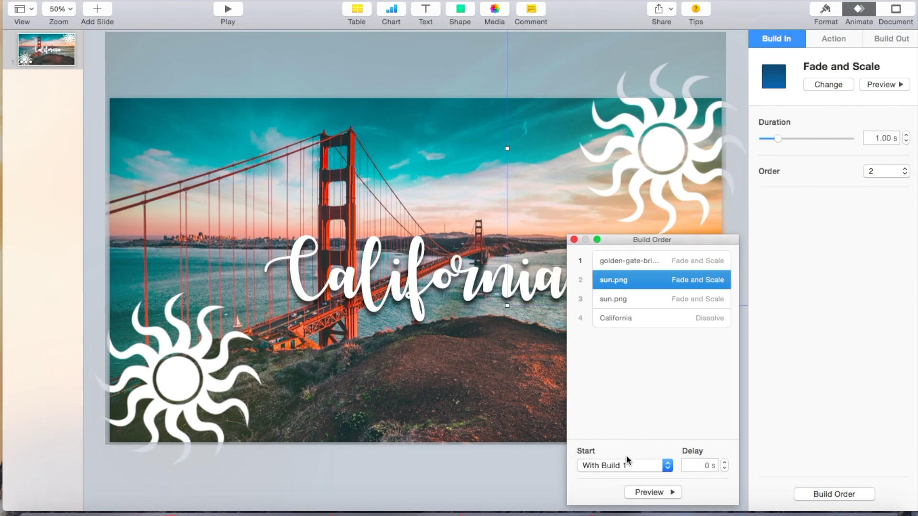
pyautogui.click(623, 469)
pyautogui.click(612, 486)
pyautogui.click(618, 300)
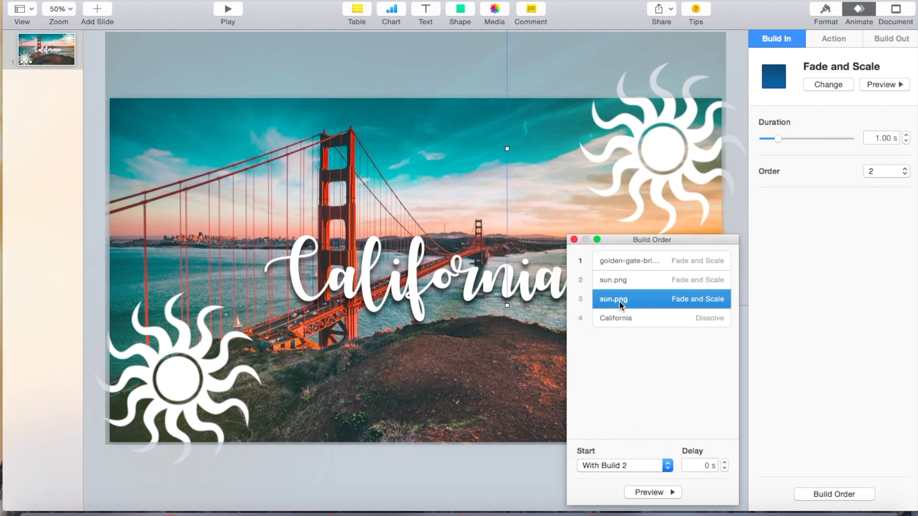
pyautogui.click(622, 464)
pyautogui.click(614, 488)
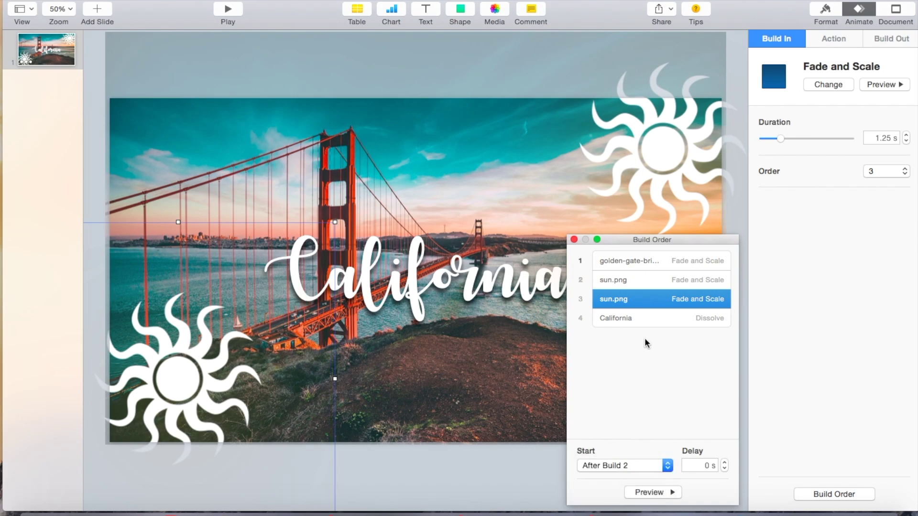
pyautogui.click(657, 493)
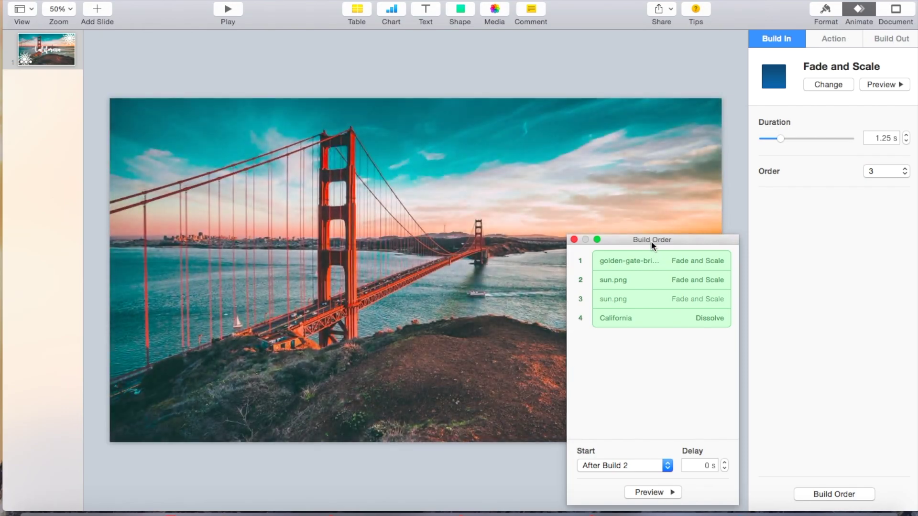
# Check the photo's Build Out settings and close the Build Order window
pyautogui.moveTo(650, 239); pyautogui.dragTo(801, 212)
pyautogui.click(789, 251)
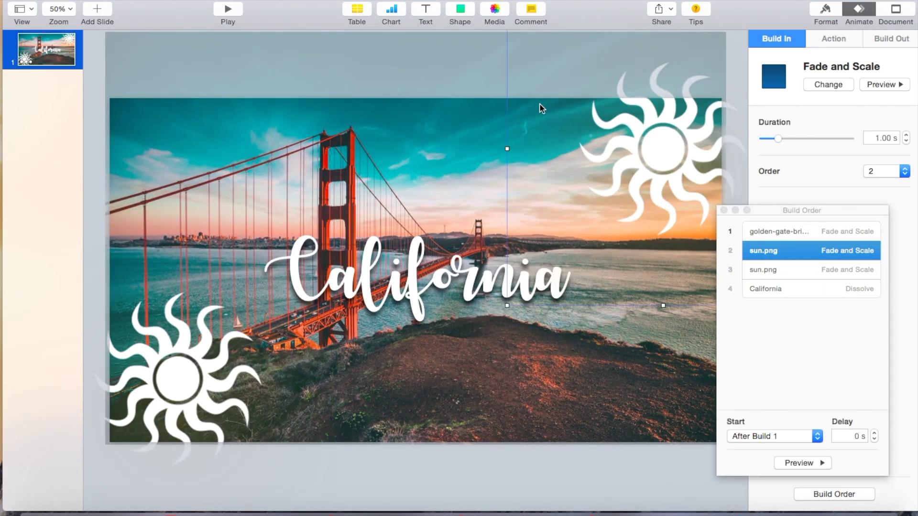
pyautogui.click(901, 43)
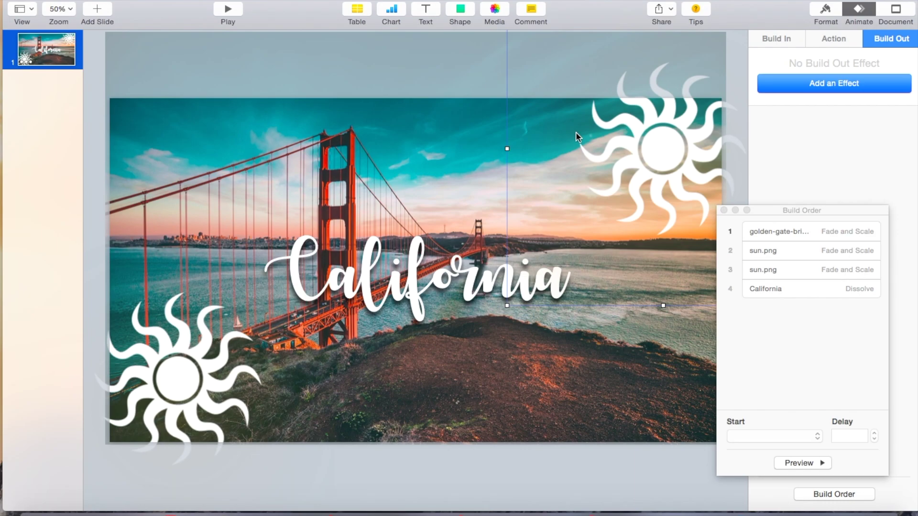
pyautogui.click(480, 87)
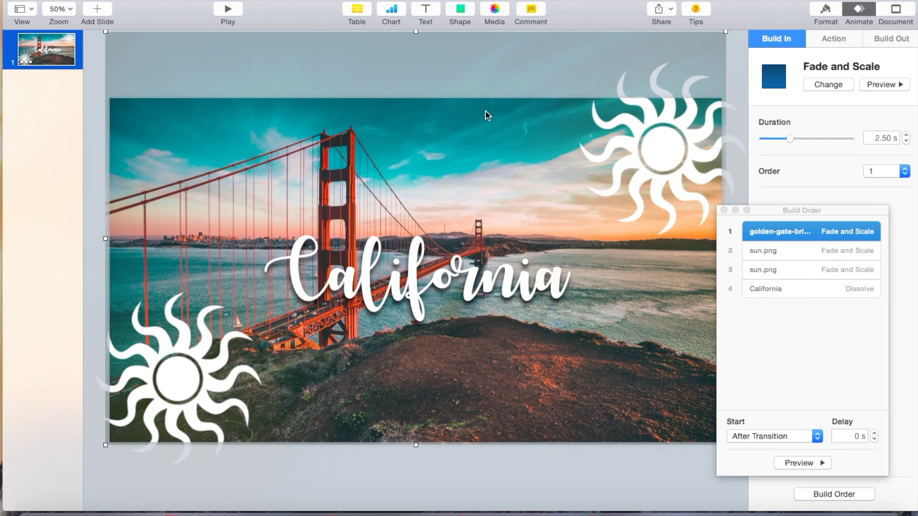
pyautogui.click(724, 210)
# Export the presentation to QuickTime as a self-playing 1080p movie
pyautogui.click(96, 0)
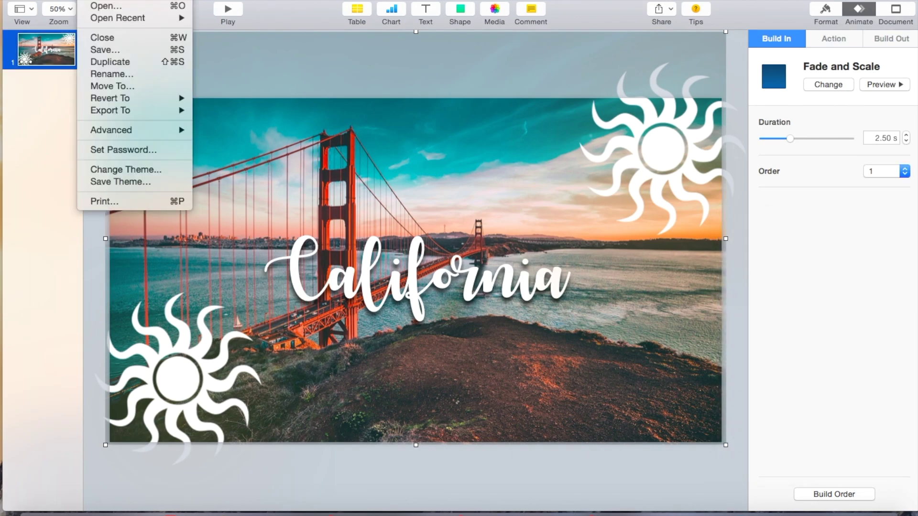
pyautogui.moveTo(133, 111)
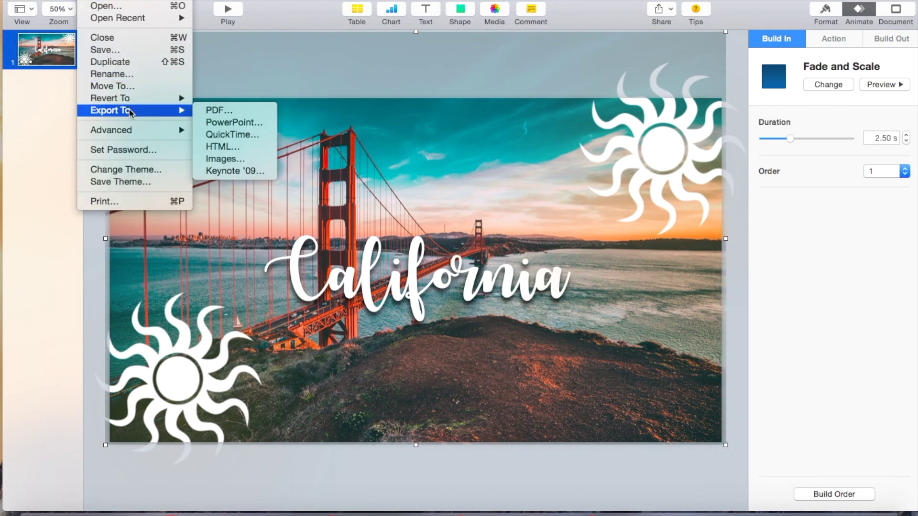
pyautogui.click(233, 135)
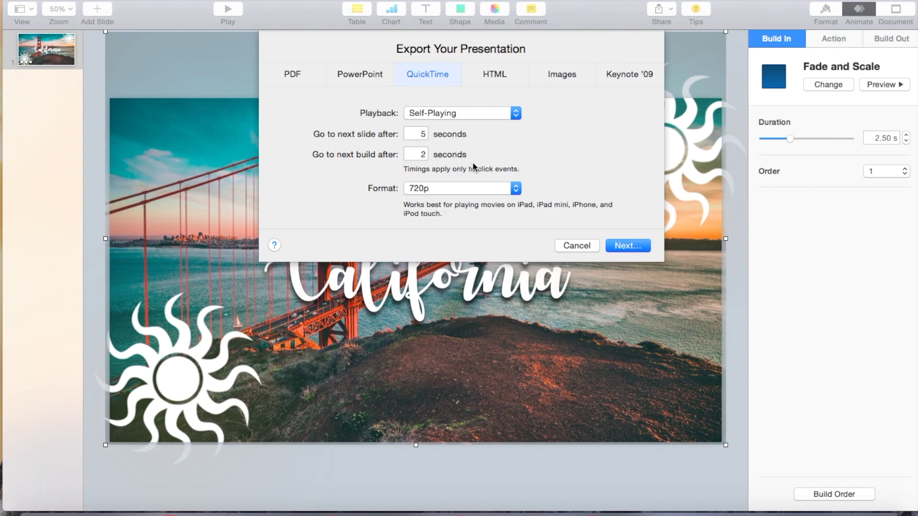
pyautogui.click(515, 189)
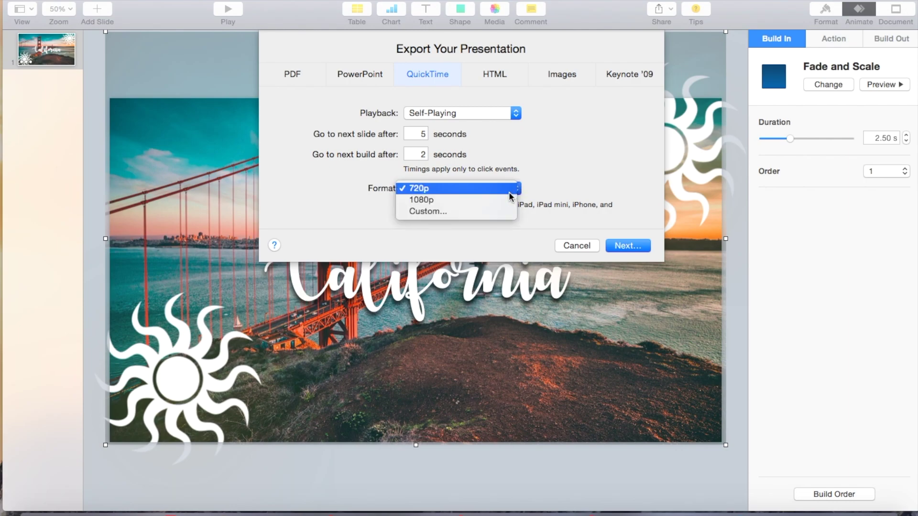
pyautogui.click(507, 201)
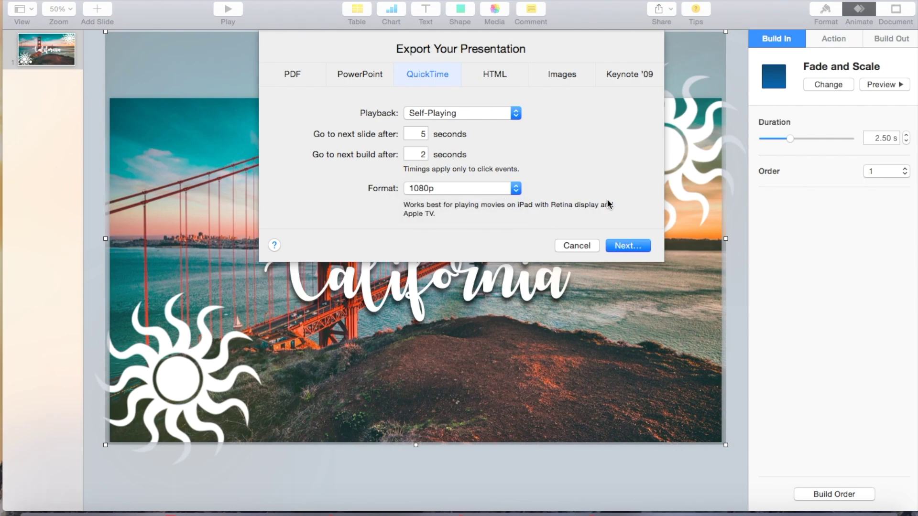
pyautogui.click(623, 246)
# Name the movie 'California Title Screen' and export it to the Desktop
pyautogui.write('Cal')
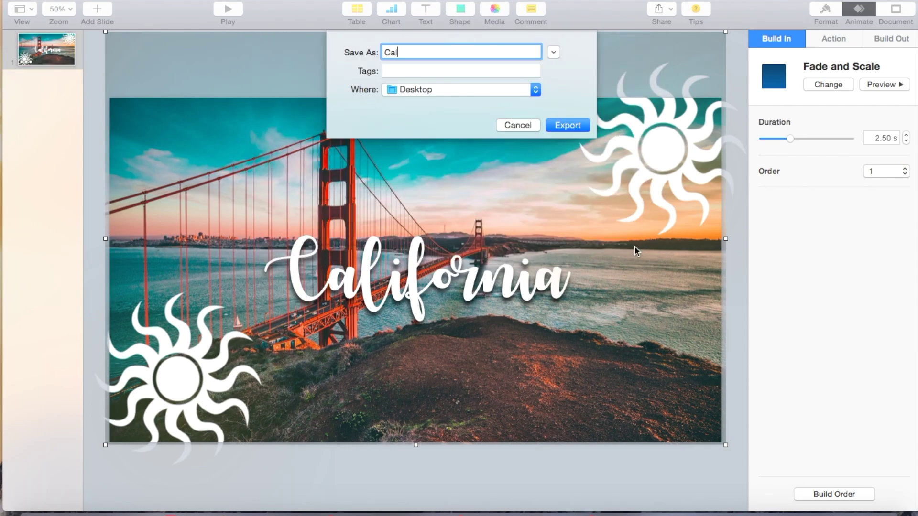
pyautogui.write('ifornia Title Screen Te')
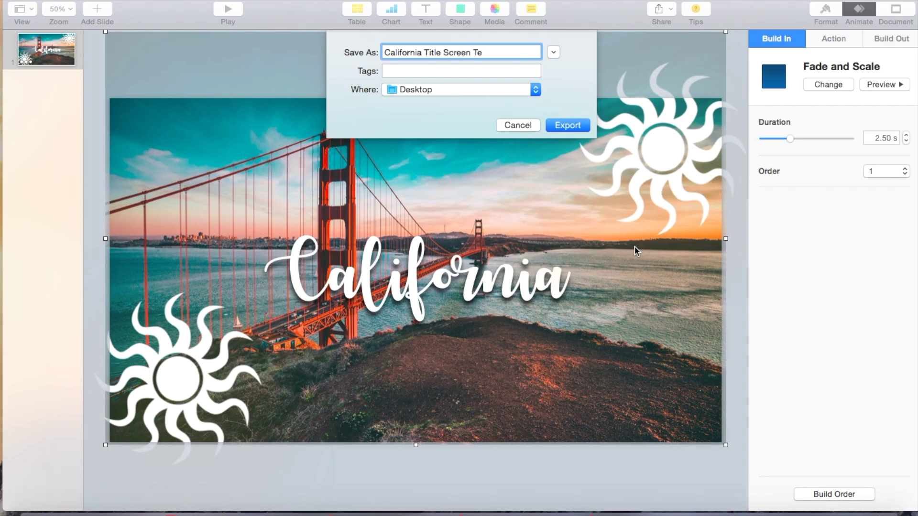
pyautogui.press('BackSpace')
pyautogui.press('BackSpace')
pyautogui.press('BackSpace')
pyautogui.click(573, 129)
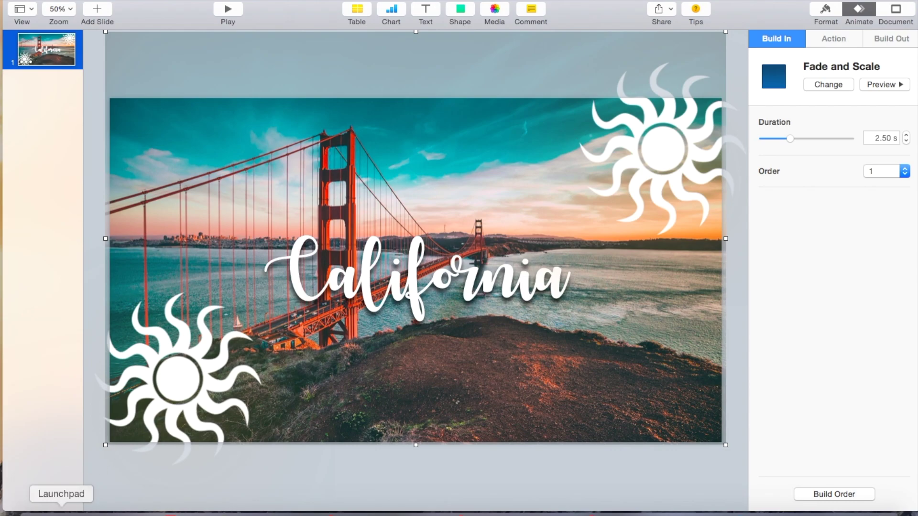
# Launch iMovie and create a No Theme movie named 'California Travel Video'
pyautogui.click(61, 512)
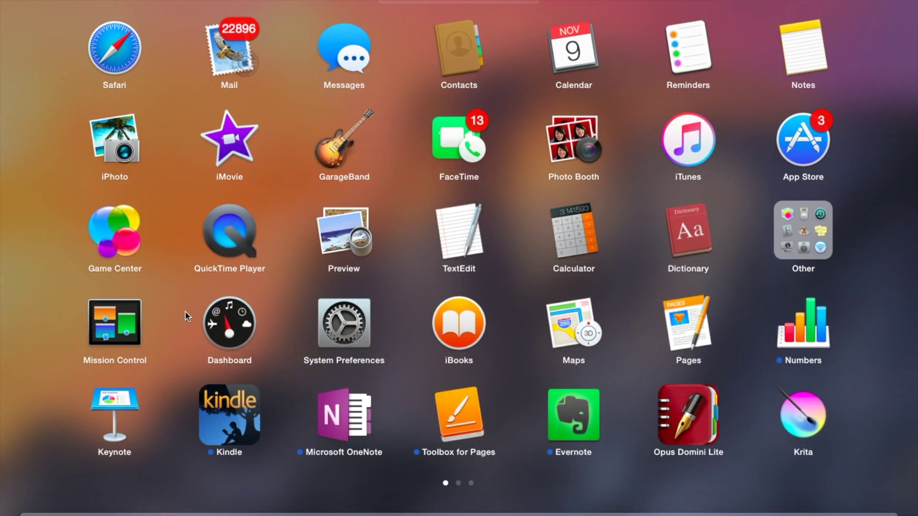
pyautogui.click(221, 130)
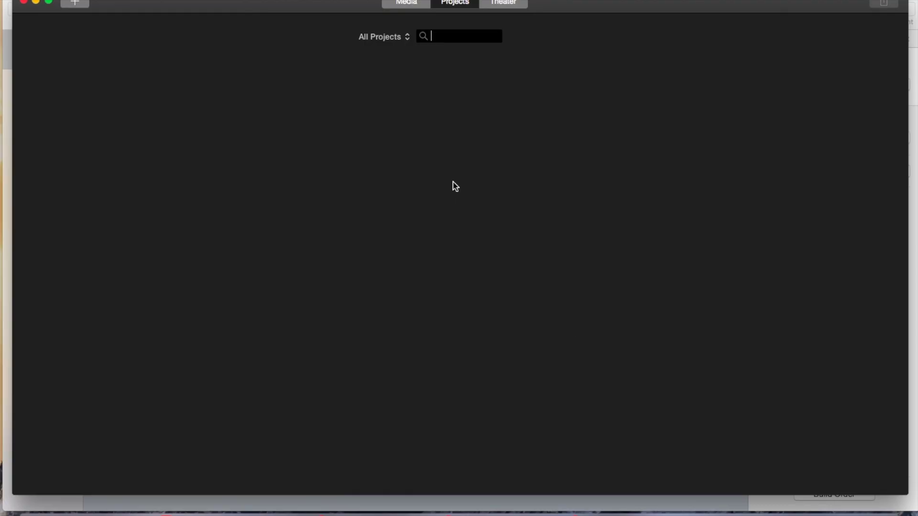
pyautogui.click(74, 3)
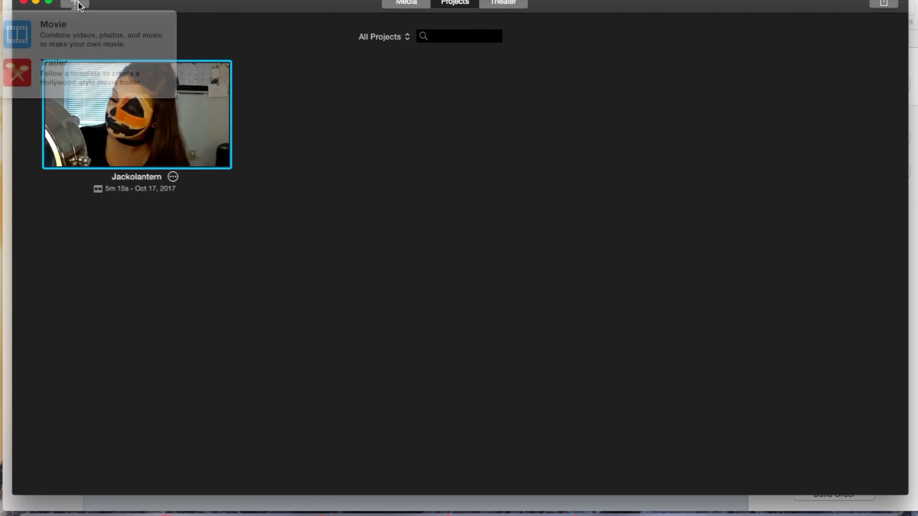
pyautogui.click(58, 31)
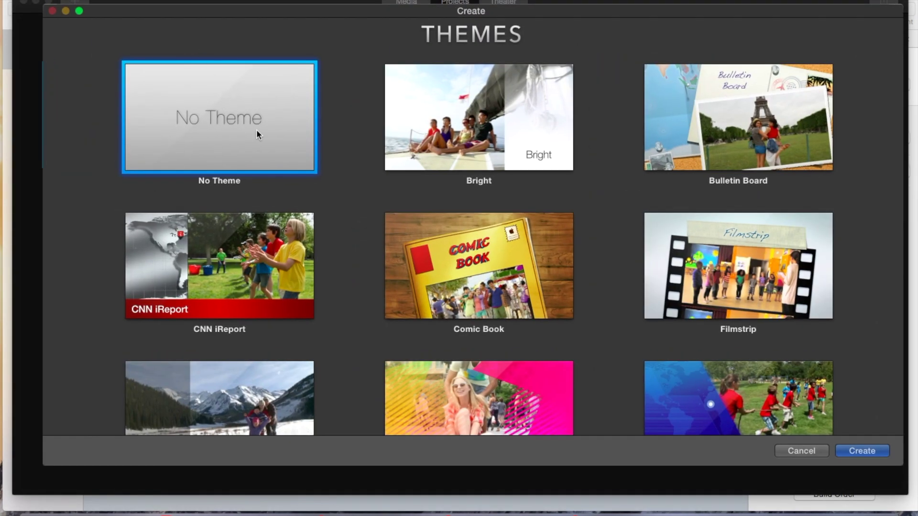
pyautogui.click(876, 451)
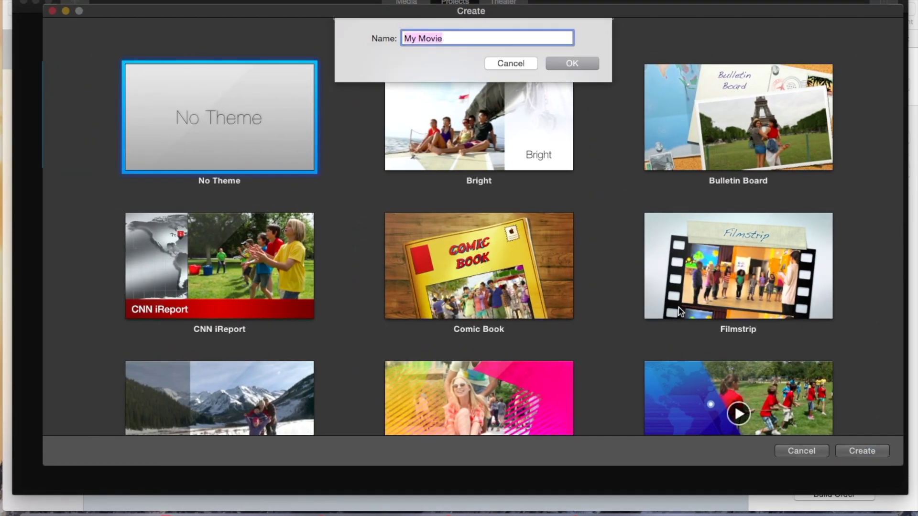
pyautogui.press('BackSpace')
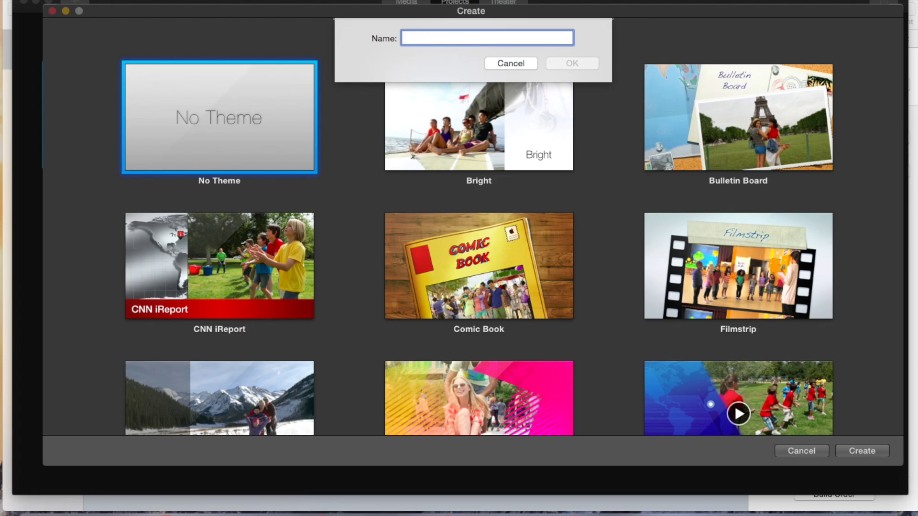
pyautogui.write('Califor')
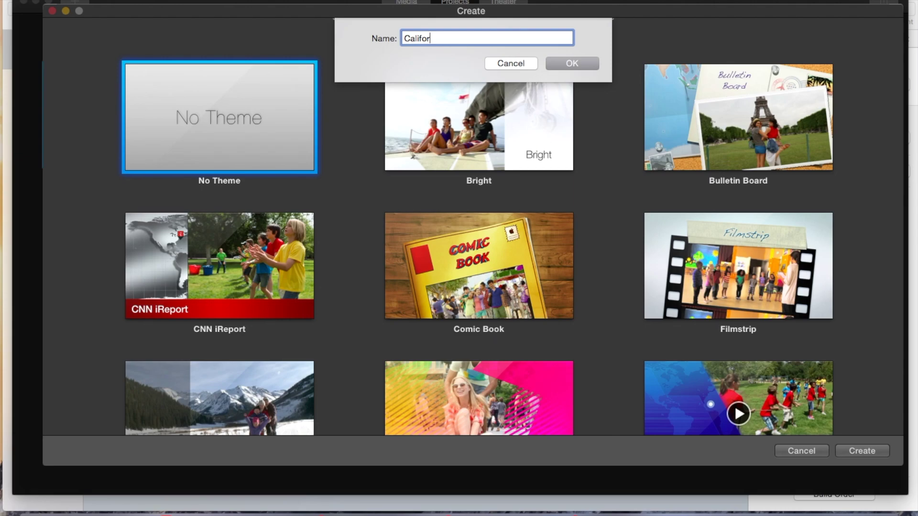
pyautogui.write('nia Travel Video')
pyautogui.click(586, 64)
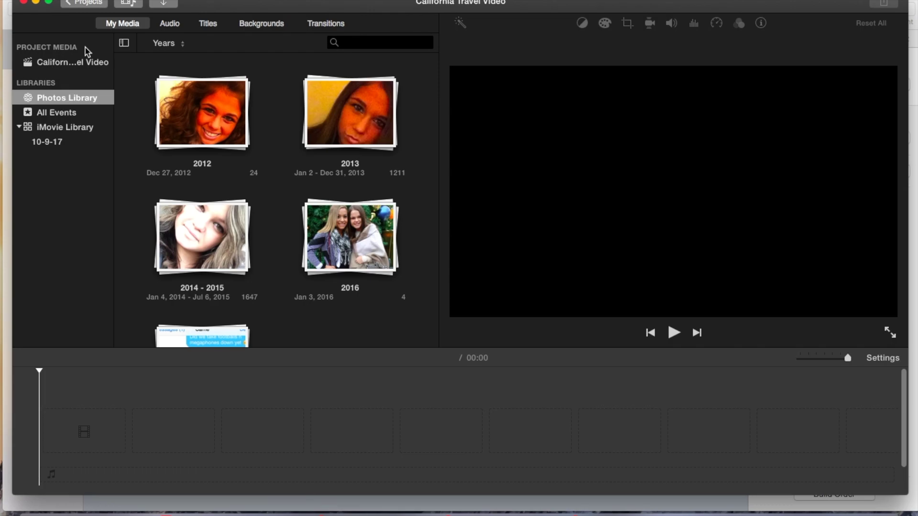
# Import the California Title Screen video from the Desktop into the project
pyautogui.click(164, 4)
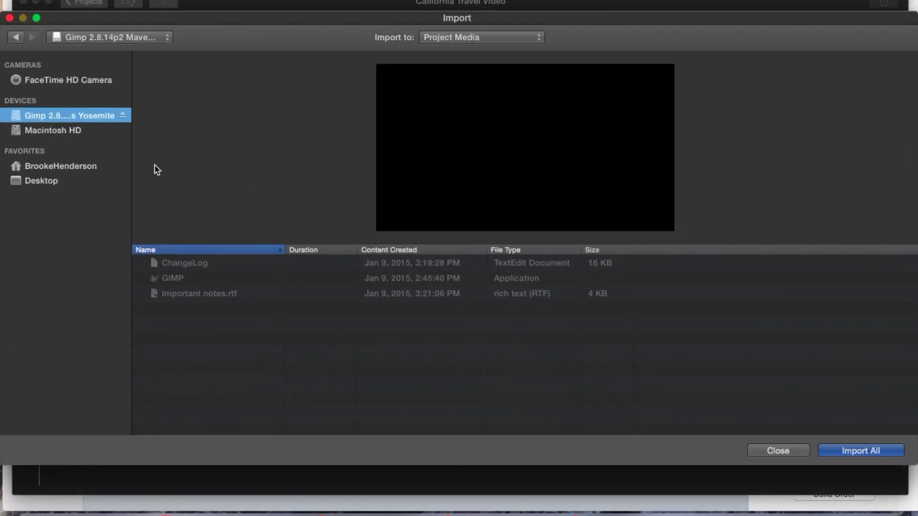
pyautogui.click(47, 182)
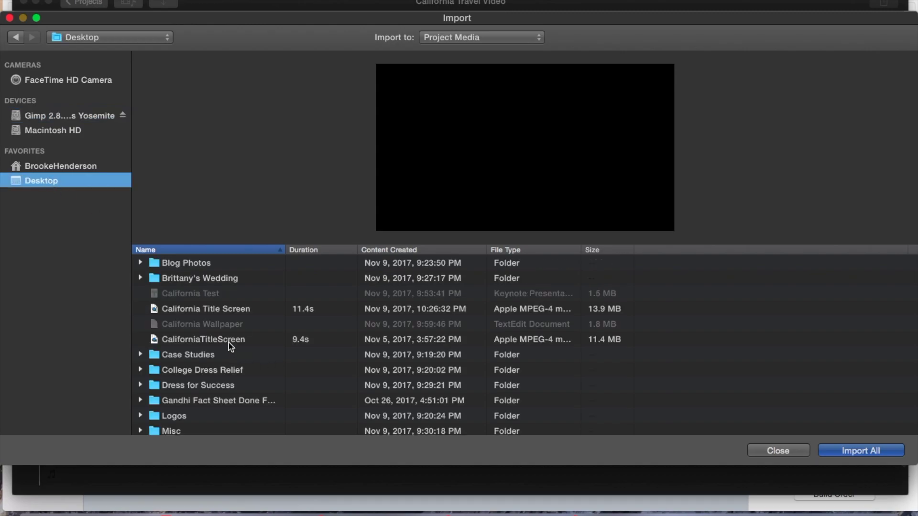
pyautogui.click(206, 310)
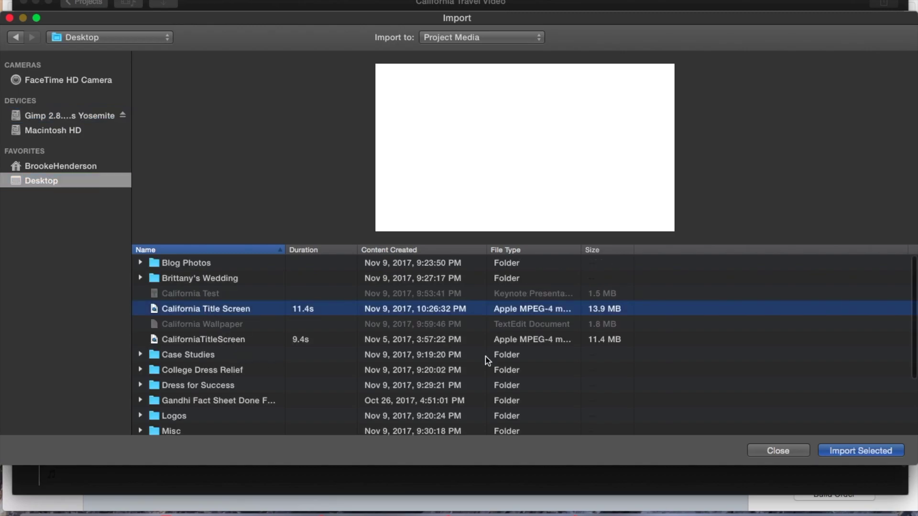
pyautogui.click(844, 450)
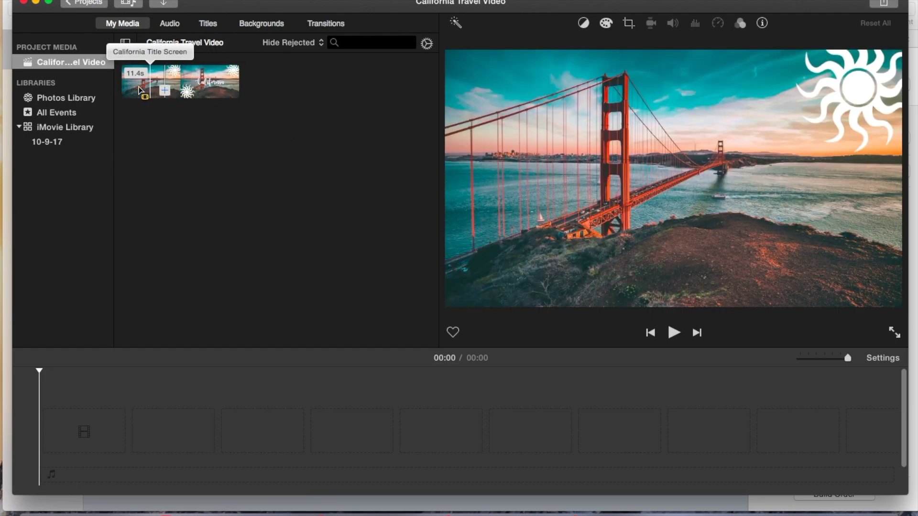
# Put the title clip on the timeline, play it, and trim its end to about 7 seconds
pyautogui.click(120, 90)
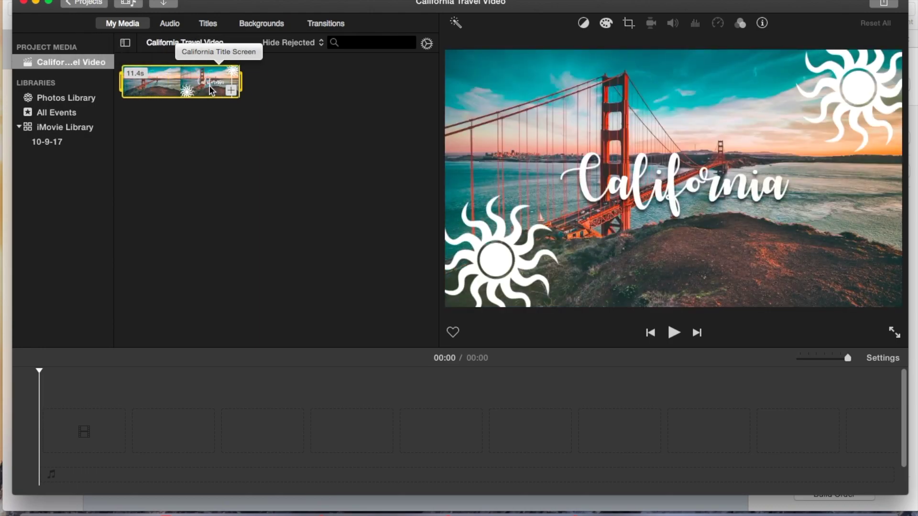
pyautogui.moveTo(192, 81); pyautogui.dragTo(75, 430)
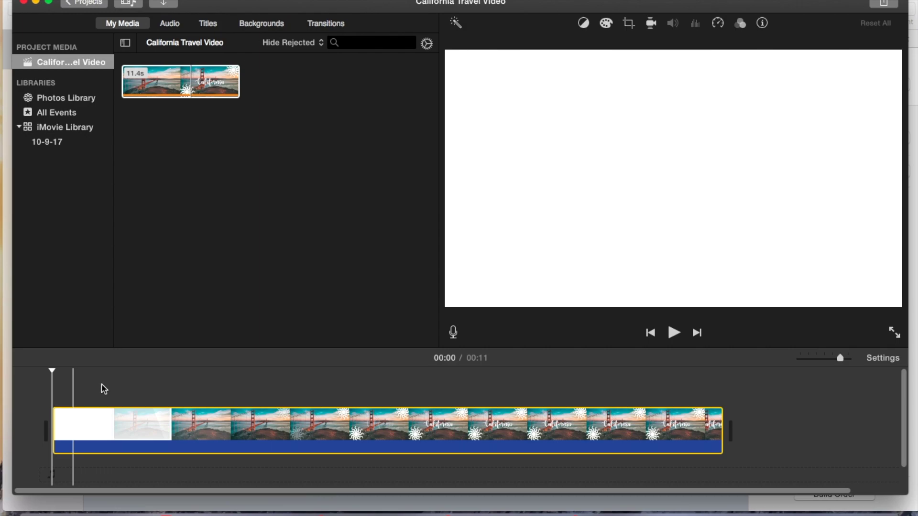
pyautogui.click(52, 391)
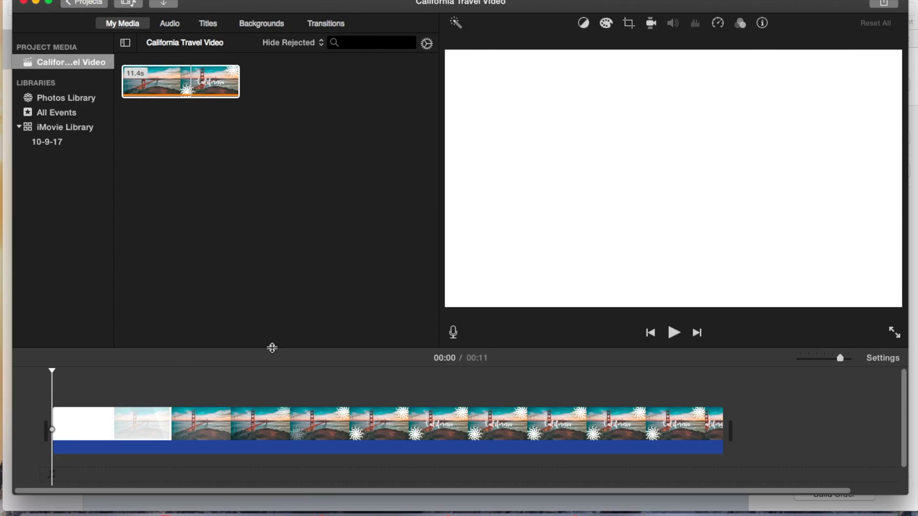
pyautogui.click(672, 333)
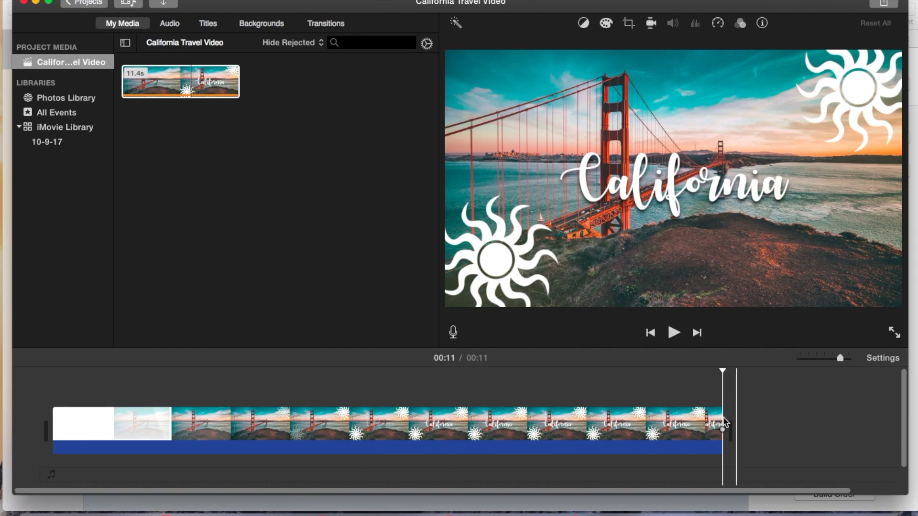
pyautogui.moveTo(721, 415); pyautogui.dragTo(473, 428)
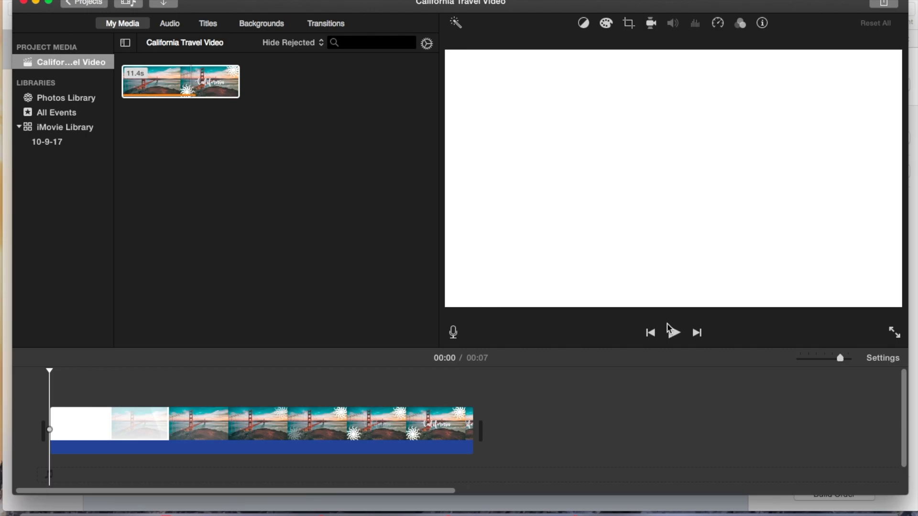
# Play back the trimmed title clip and bring up the transitions list
pyautogui.click(671, 332)
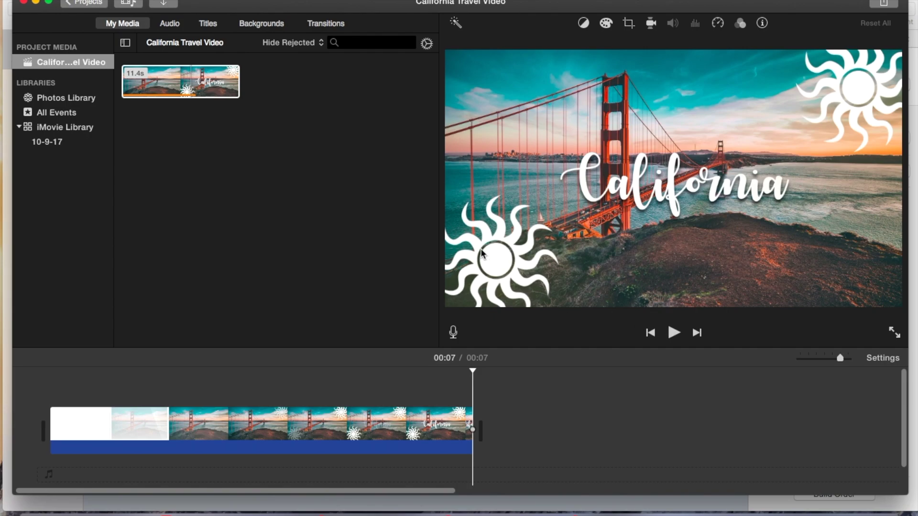
pyautogui.click(325, 24)
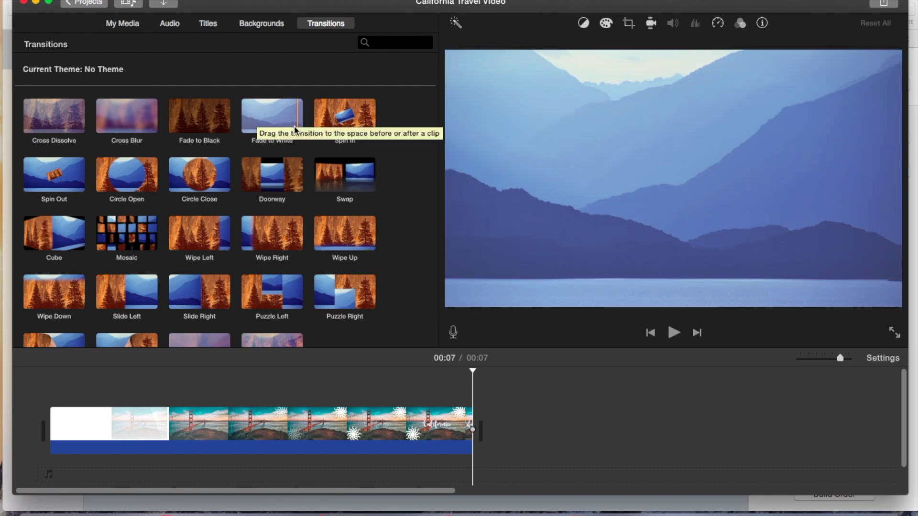
# Add Cross Dissolve at the end of the title clip and play the ending to check it
pyautogui.click(122, 119)
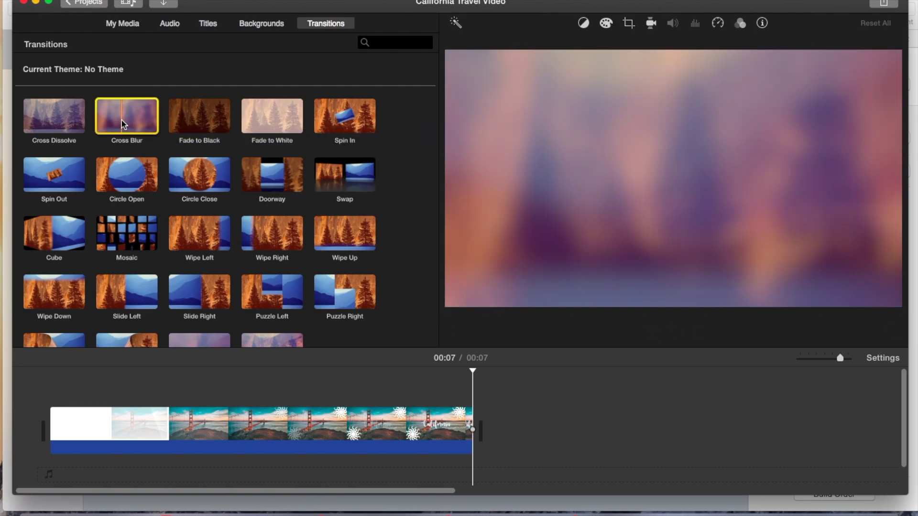
pyautogui.click(70, 124)
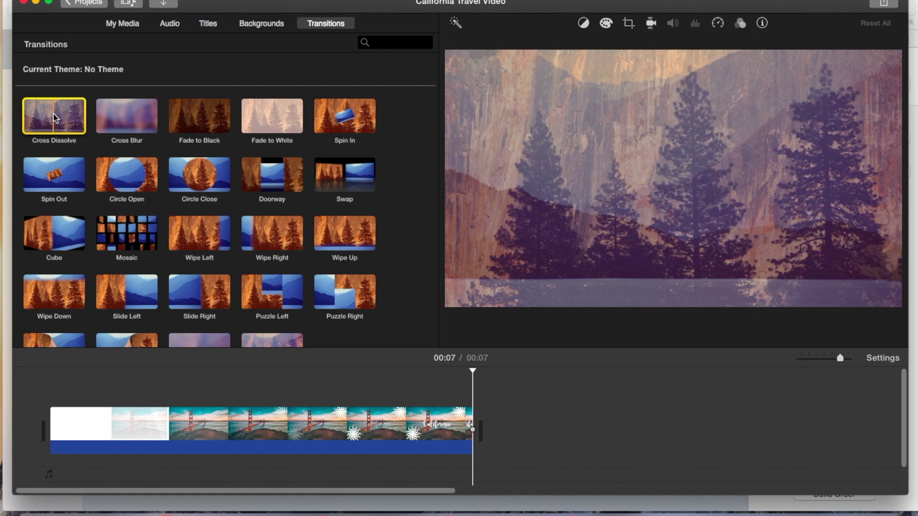
pyautogui.moveTo(55, 118); pyautogui.dragTo(436, 427)
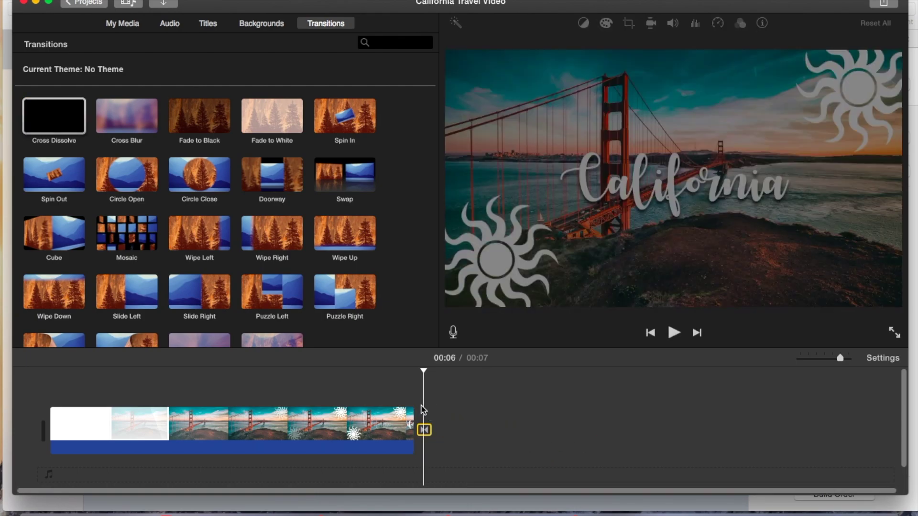
pyautogui.click(306, 392)
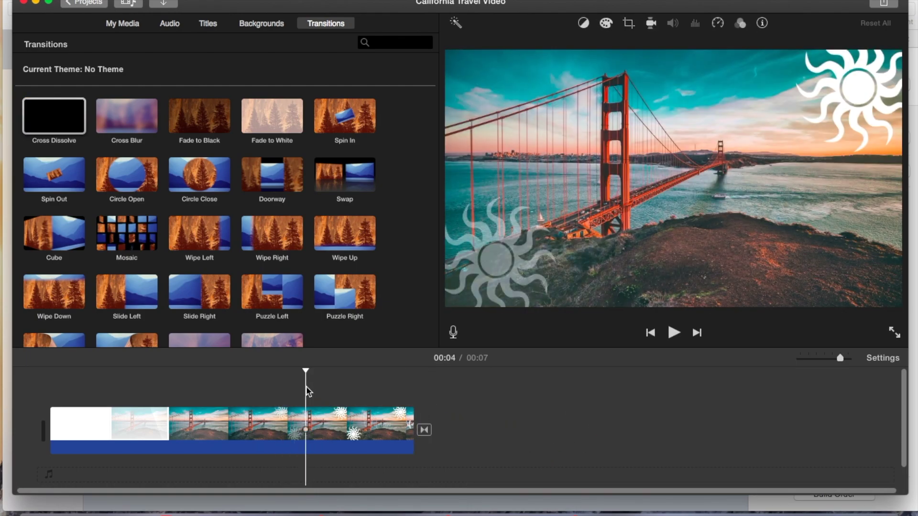
pyautogui.click(674, 333)
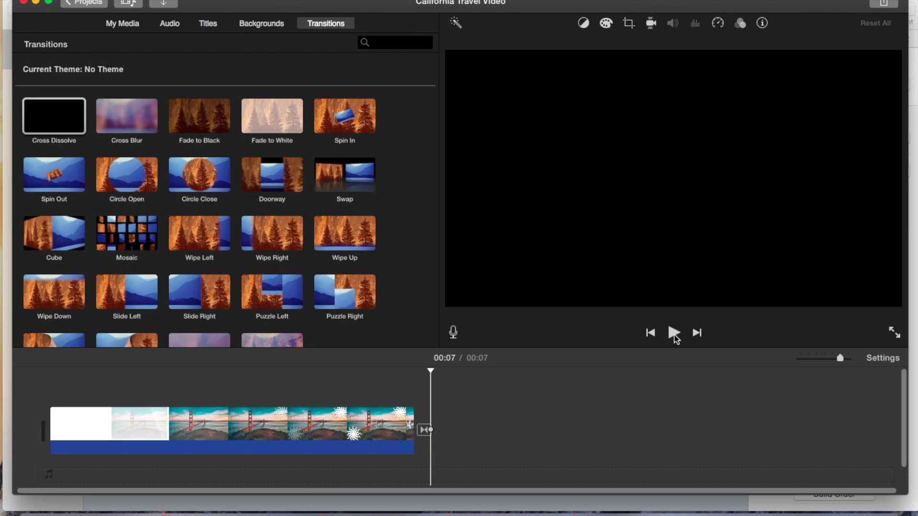
pyautogui.click(396, 420)
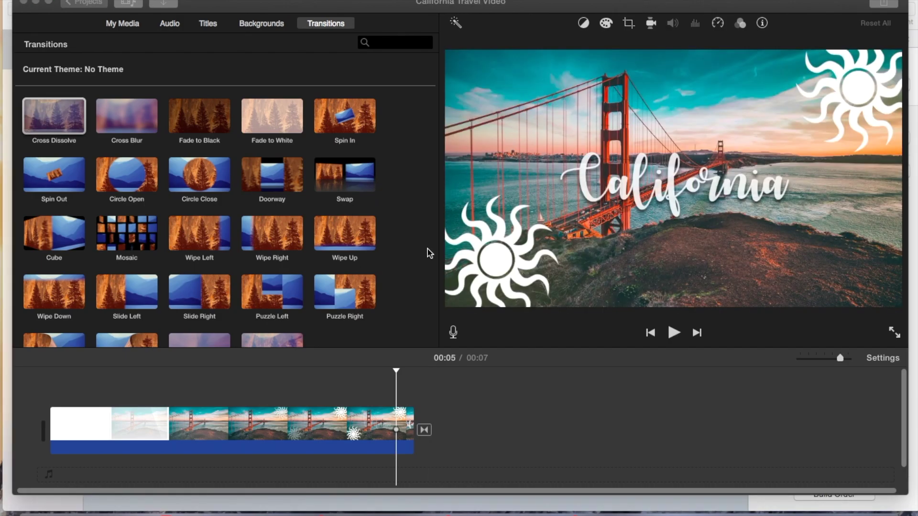